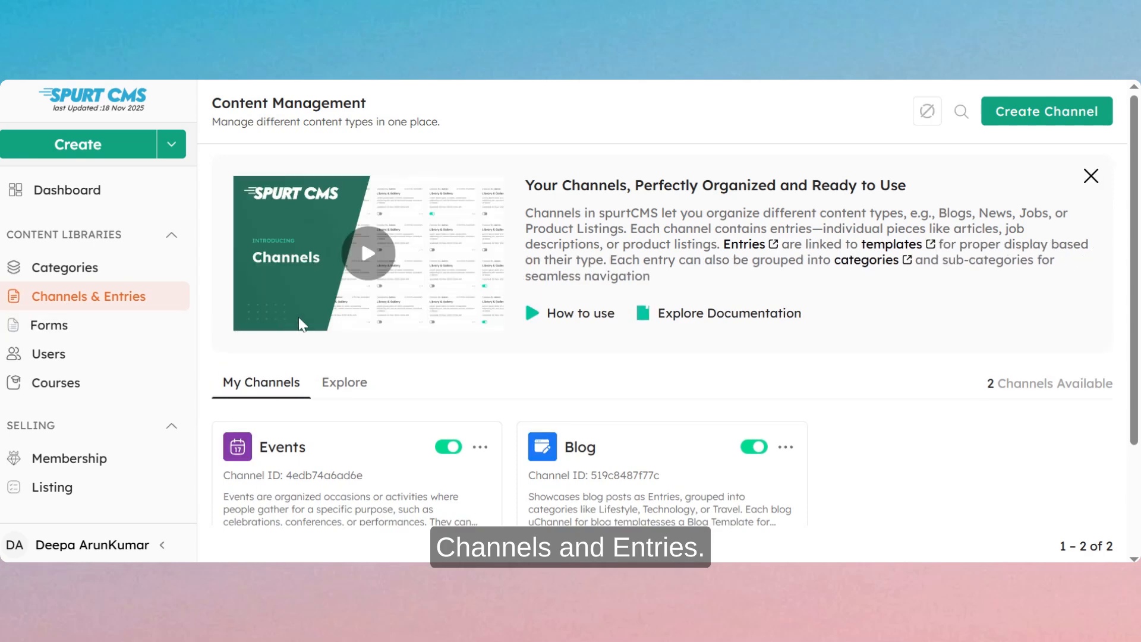
- Add the predefined Digital Products channel to the collection from the channels available to explore
{"action": "scroll", "coordinate": [828, 467], "scroll_direction": "down", "scroll_amount": 2}
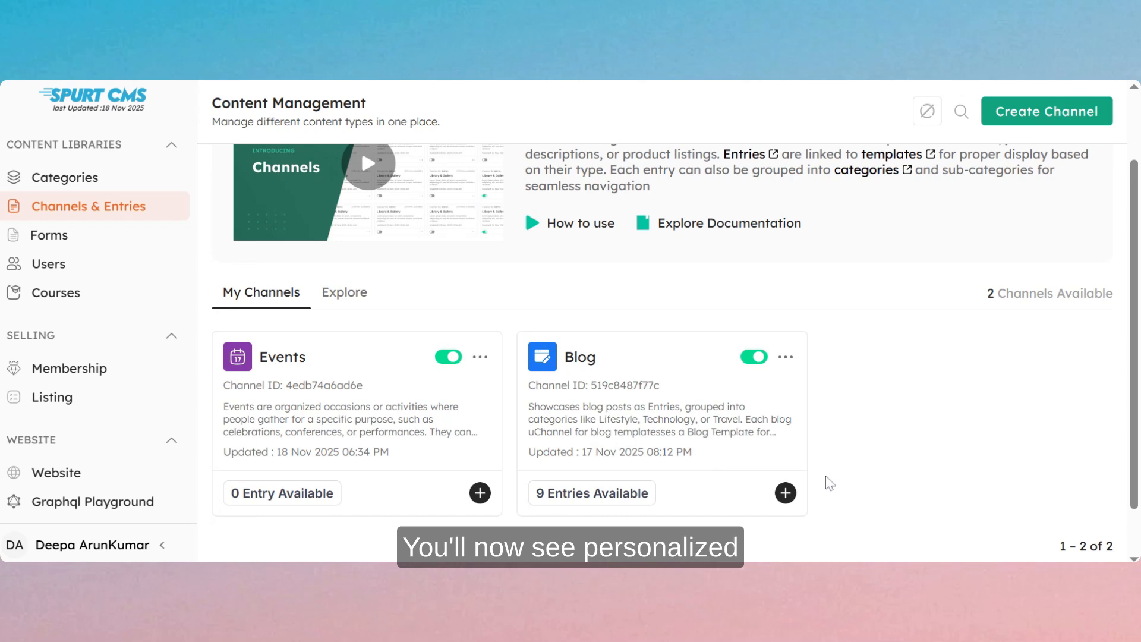
{"action": "scroll", "coordinate": [825, 483], "scroll_direction": "down", "scroll_amount": 1}
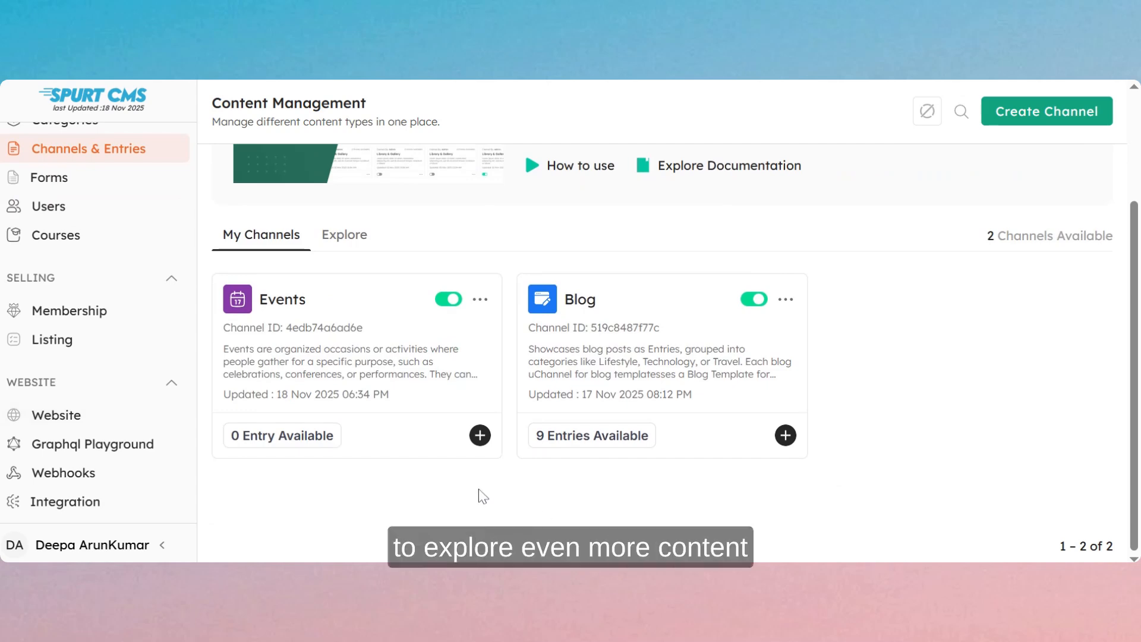
{"action": "scroll", "coordinate": [482, 497], "scroll_direction": "up", "scroll_amount": 2}
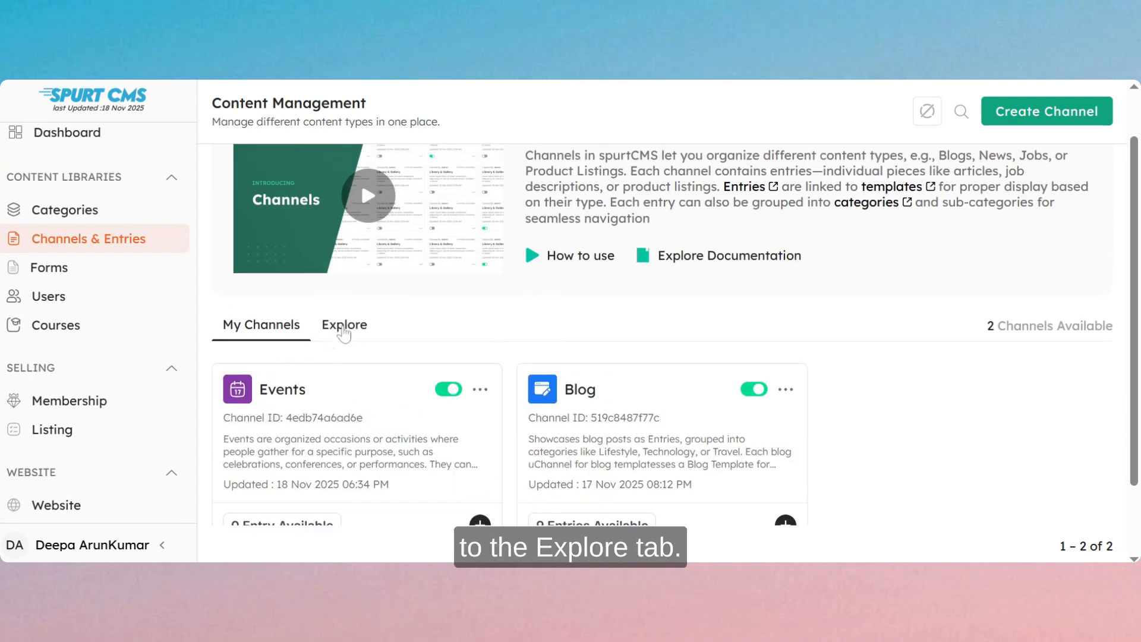
{"action": "left_click", "coordinate": [344, 337]}
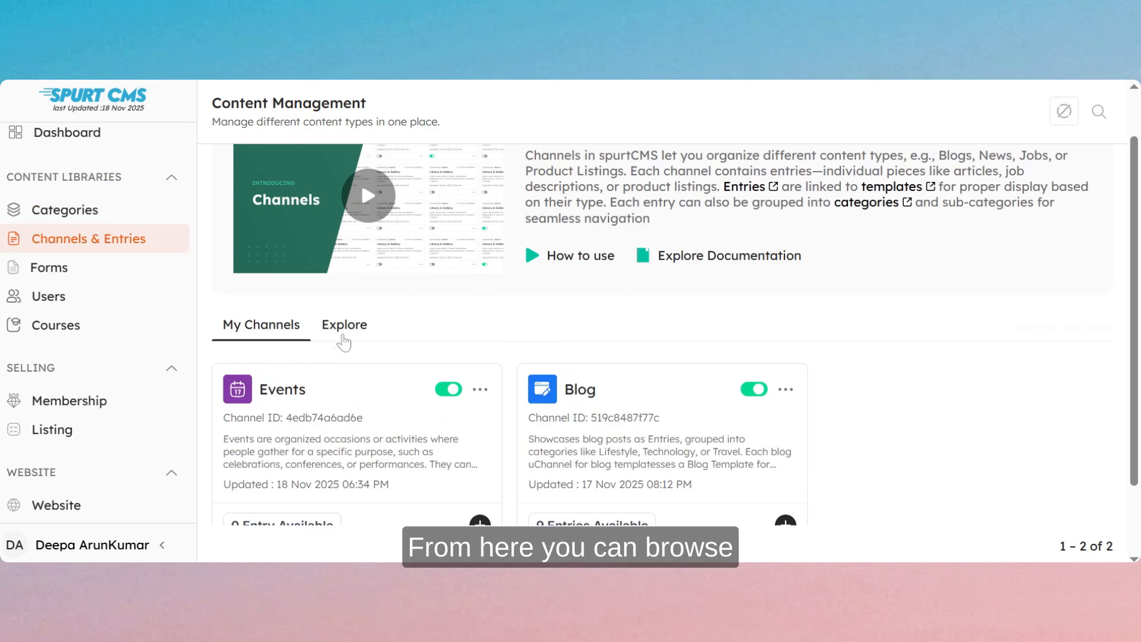
{"action": "scroll", "coordinate": [555, 411], "scroll_direction": "down", "scroll_amount": 8}
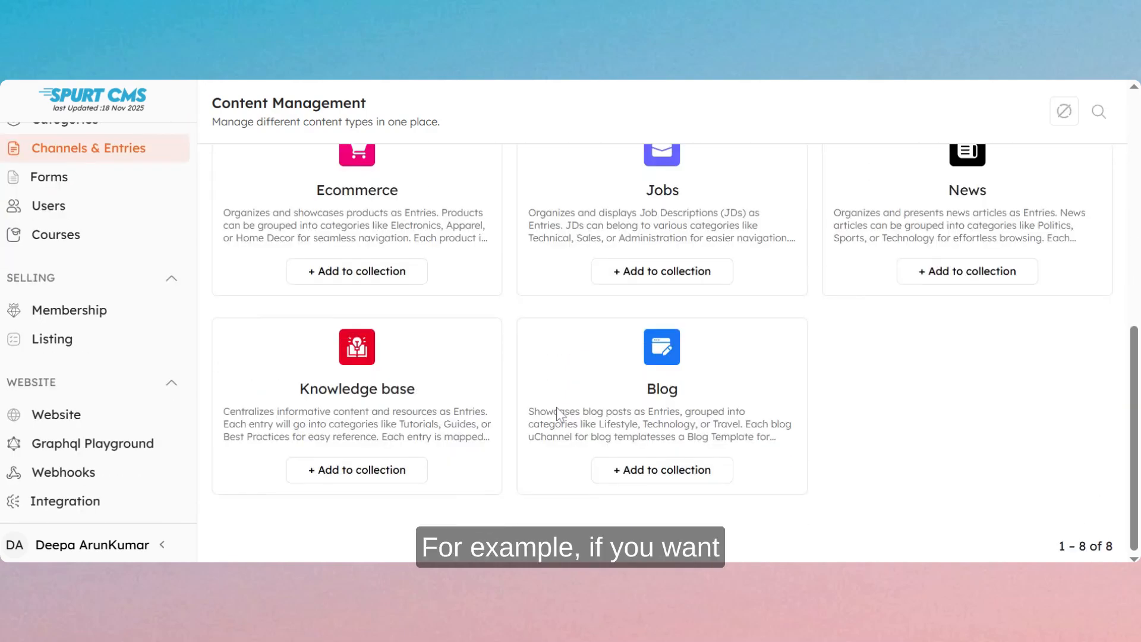
{"action": "scroll", "coordinate": [558, 414], "scroll_direction": "up", "scroll_amount": 5}
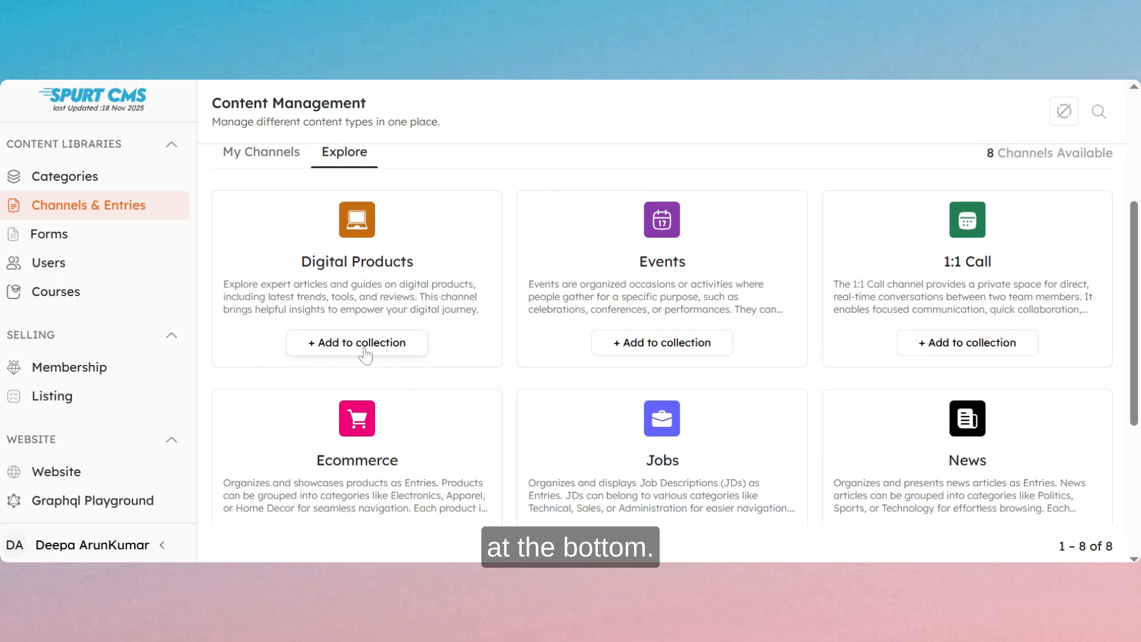
{"action": "left_click", "coordinate": [363, 350]}
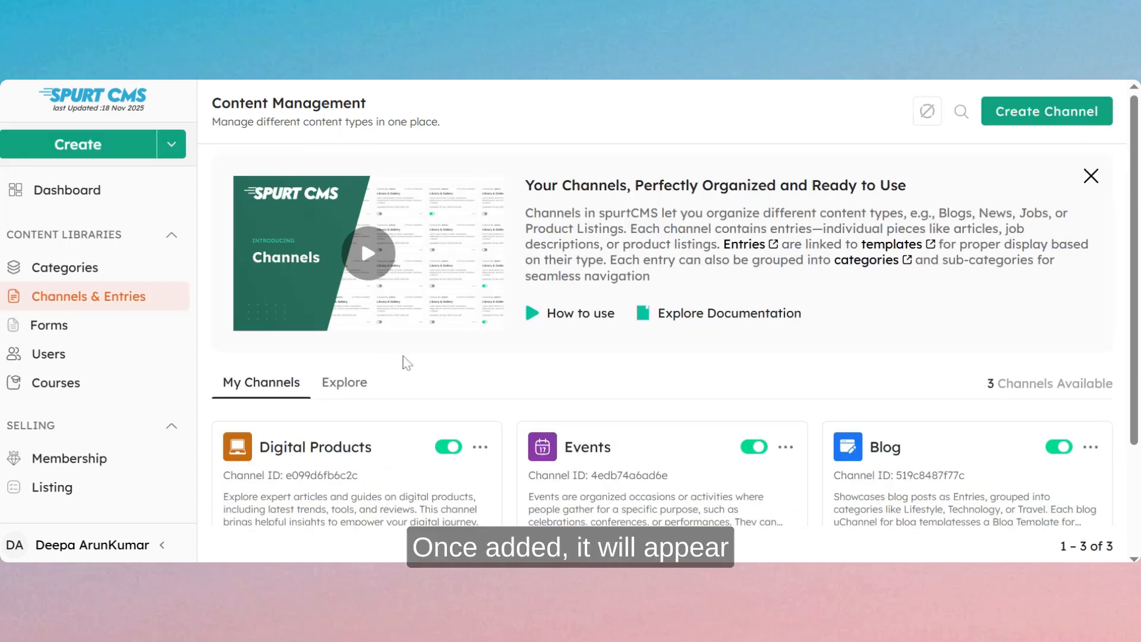
- Examine the actions available for the Digital Products channel
{"action": "scroll", "coordinate": [407, 365], "scroll_direction": "down", "scroll_amount": 2}
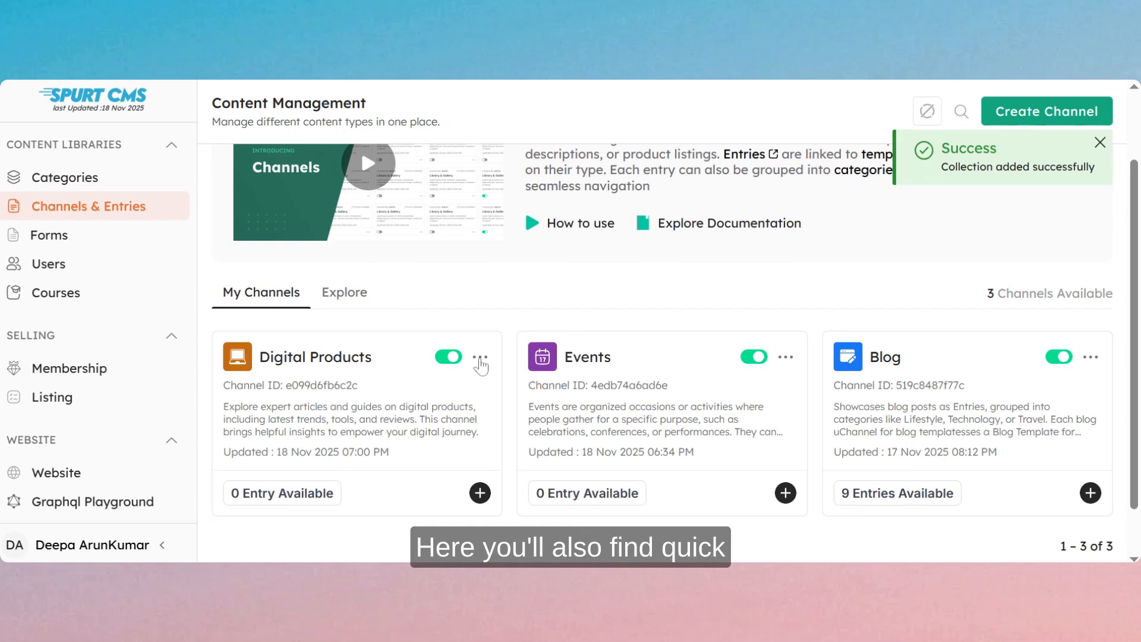
{"action": "left_click", "coordinate": [479, 357]}
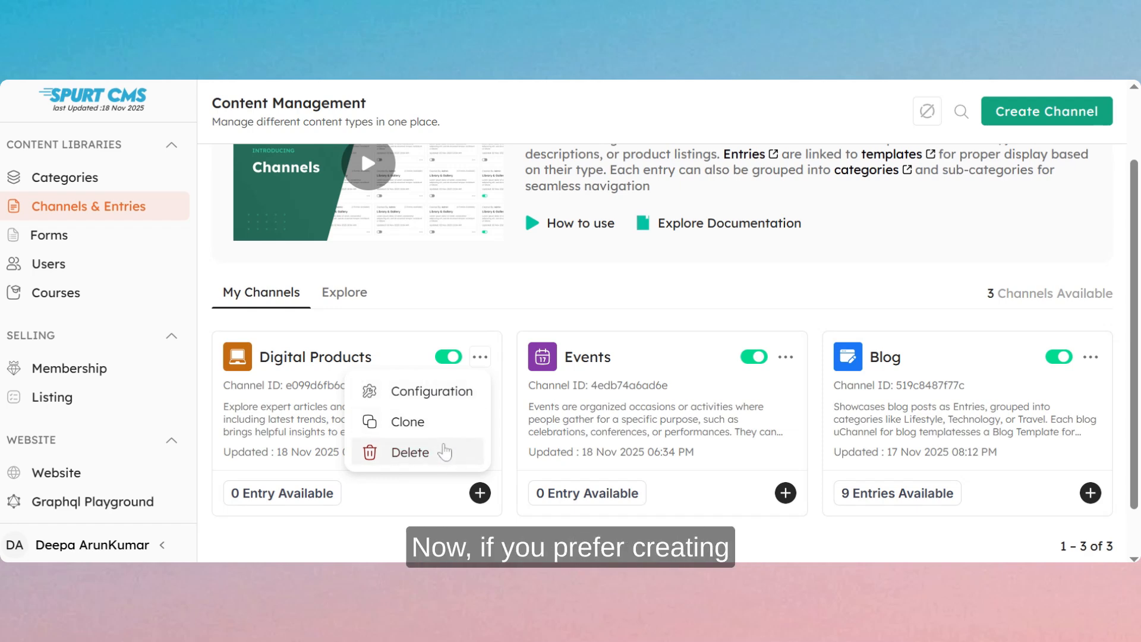
{"action": "left_click", "coordinate": [469, 540]}
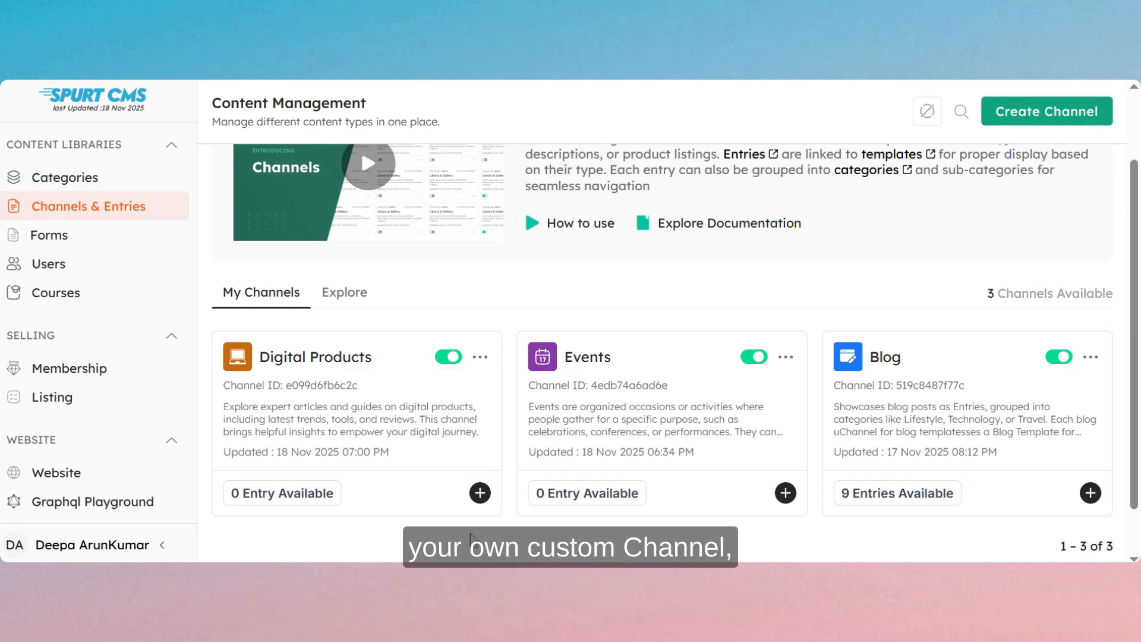
- Start creating a custom channel and set its channel name to Jobs
{"action": "scroll", "coordinate": [537, 493], "scroll_direction": "down", "scroll_amount": 1}
{"action": "scroll", "coordinate": [539, 499], "scroll_direction": "up", "scroll_amount": 2}
{"action": "scroll", "coordinate": [540, 499], "scroll_direction": "up", "scroll_amount": 1}
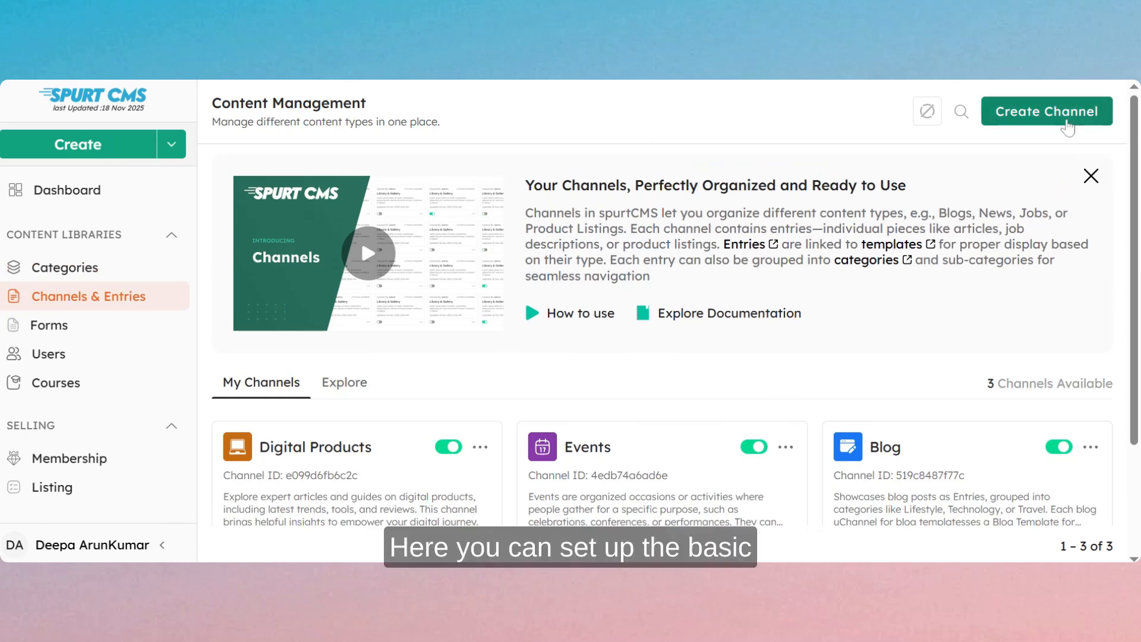
{"action": "left_click", "coordinate": [1068, 125]}
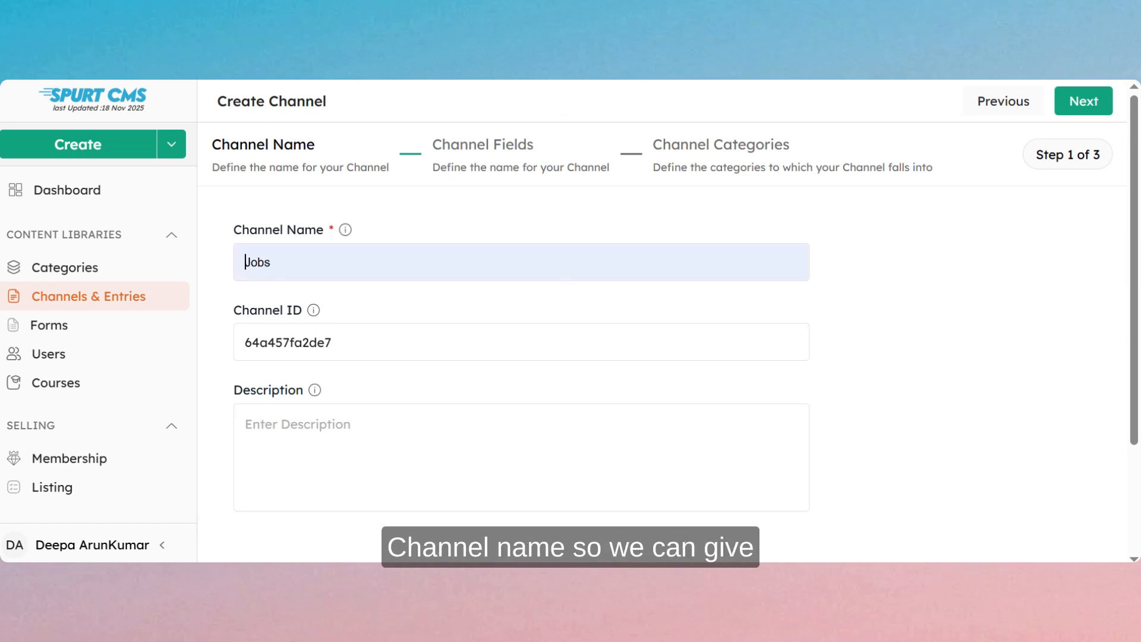
{"action": "key", "text": "Return"}
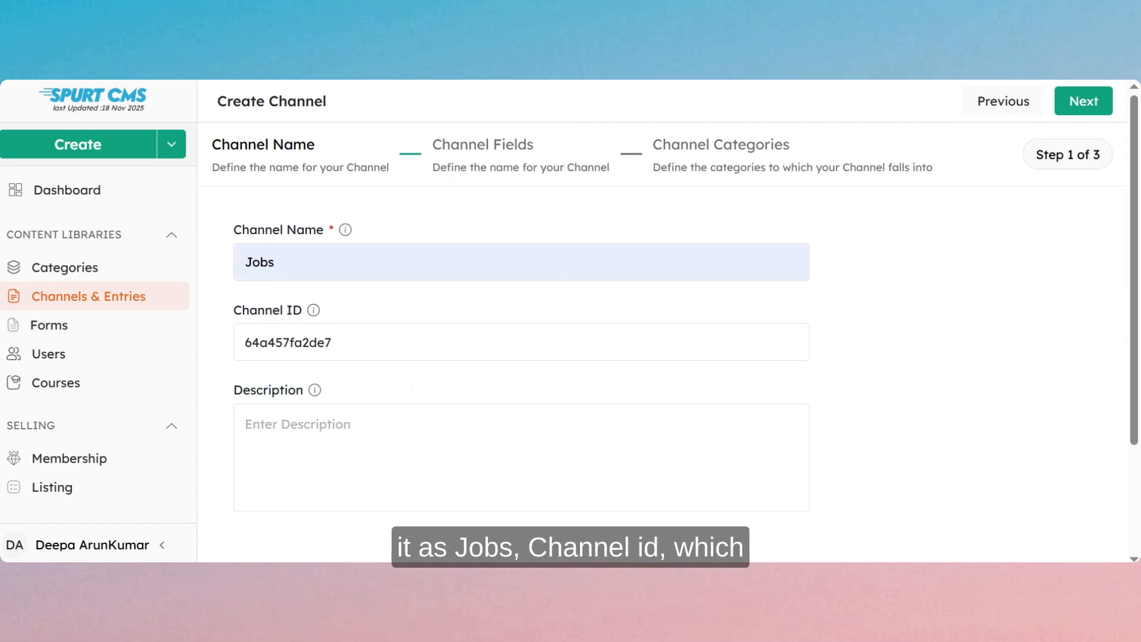
- Enter the channel description "A space to publish job listings" and continue to the channel fields stage
{"action": "left_click", "coordinate": [245, 425]}
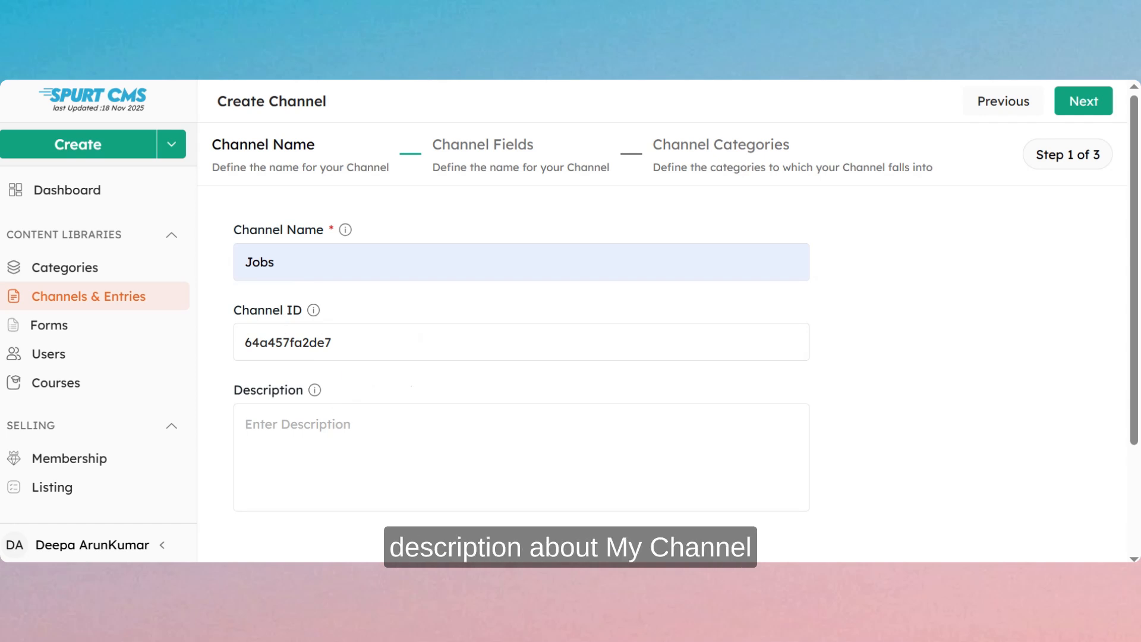
{"action": "type", "text": "A "}
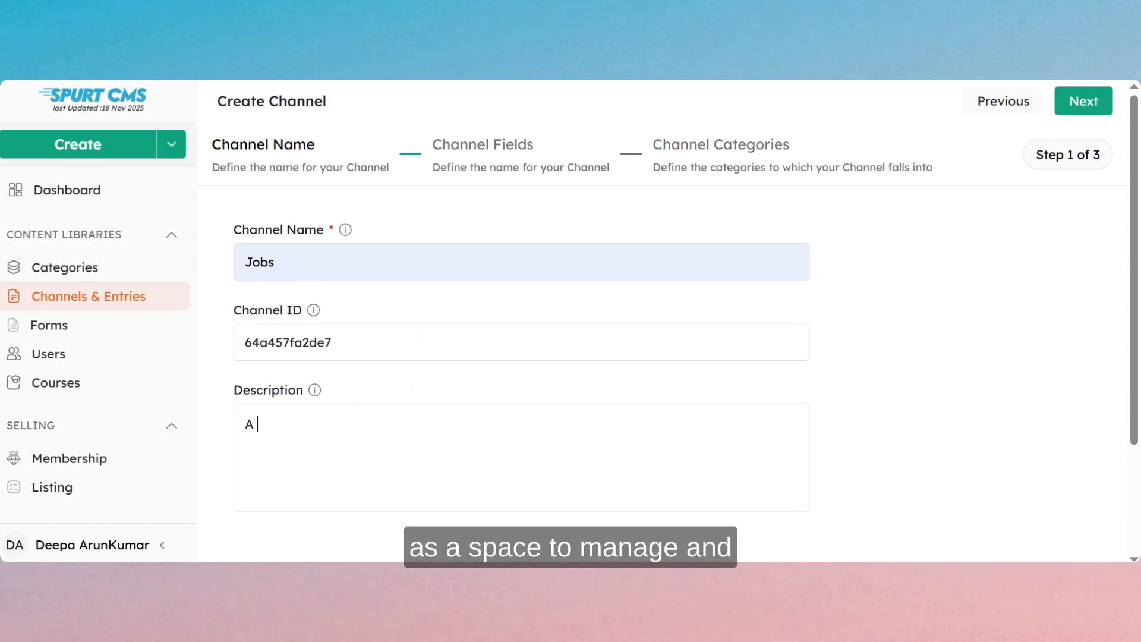
{"action": "type", "text": "space "}
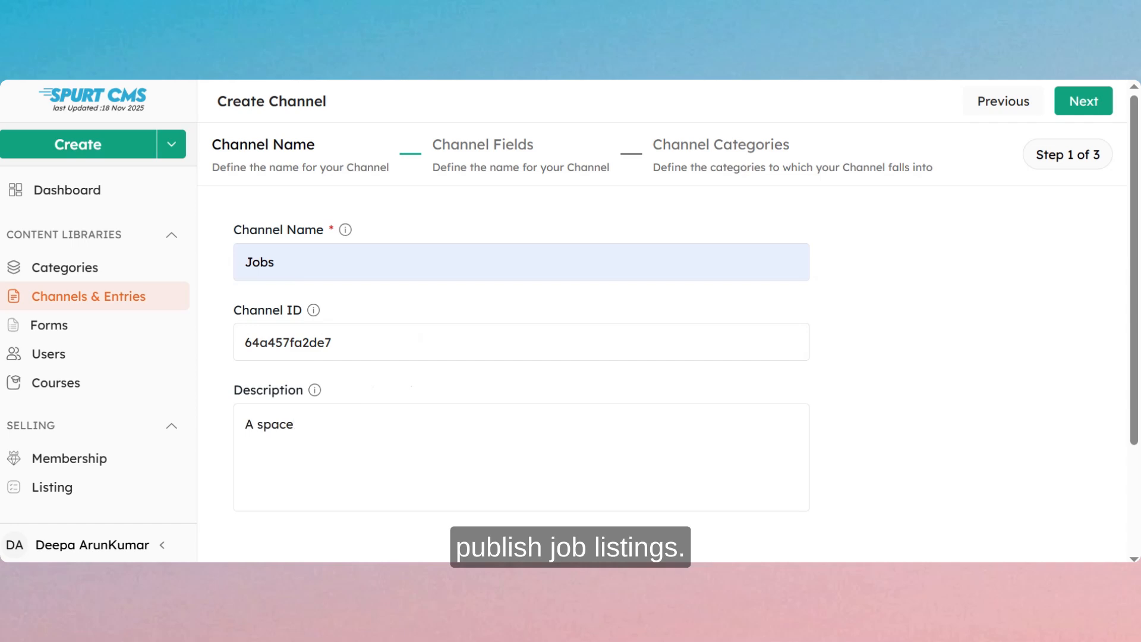
{"action": "type", "text": "to"}
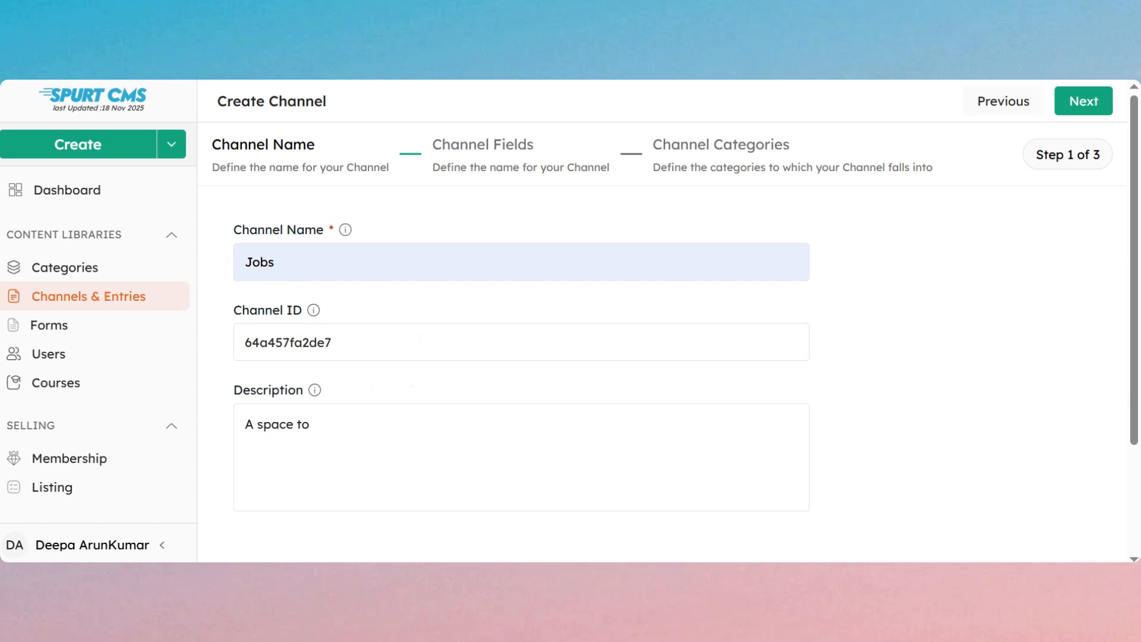
{"action": "type", "text": " publish job listings"}
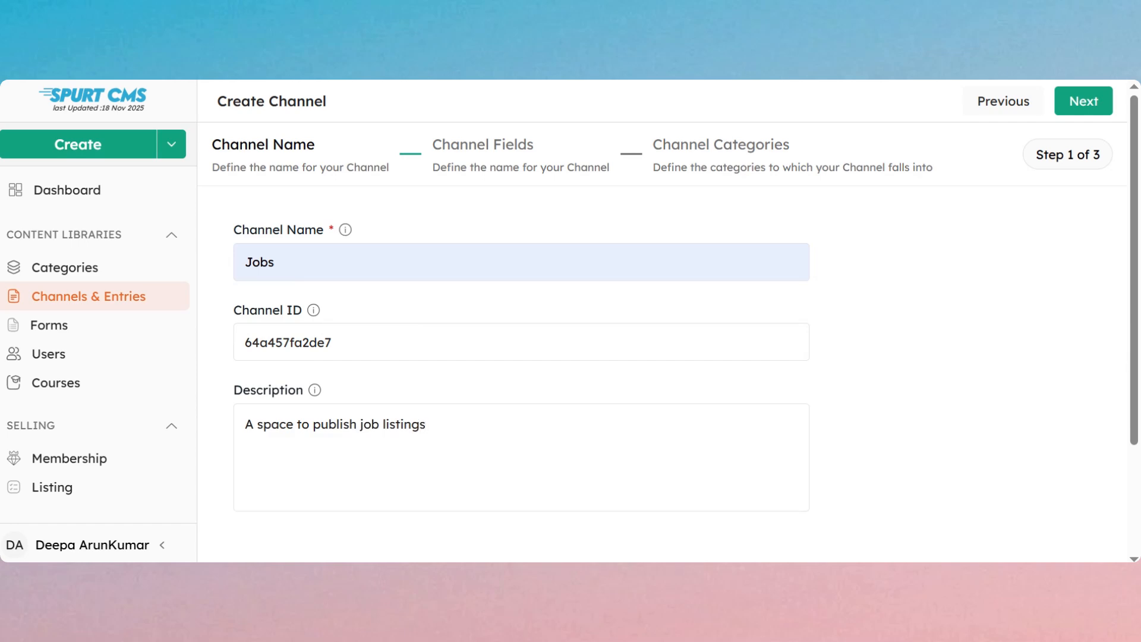
{"action": "left_click", "coordinate": [1080, 113]}
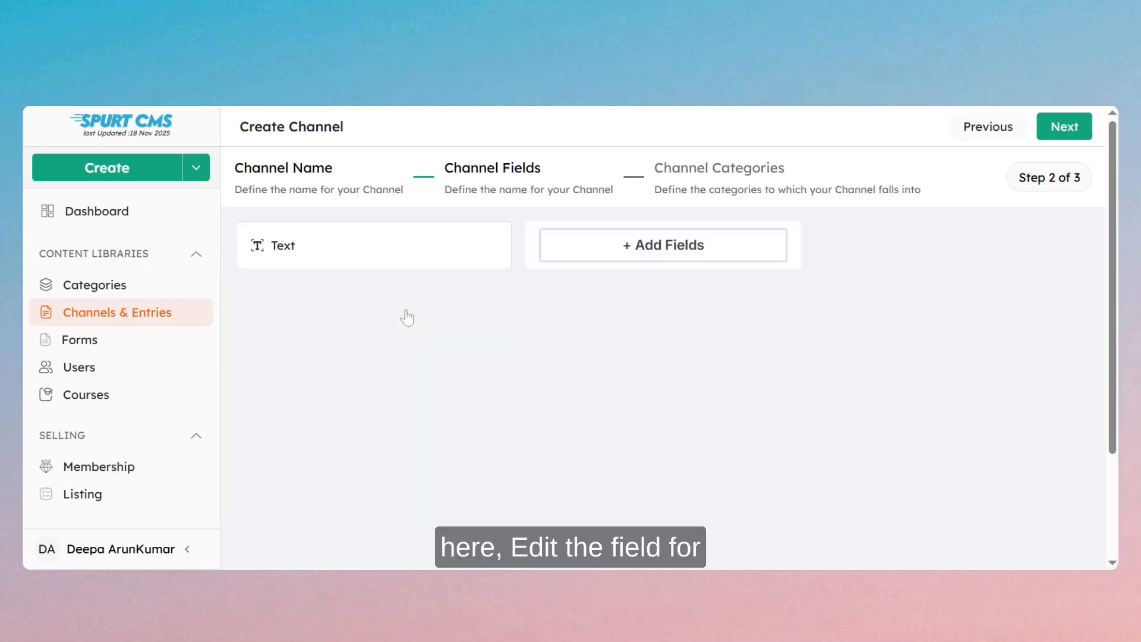
- Rename the channel's Text field to "salary" and save its properties
{"action": "mouse_move", "coordinate": [472, 265]}
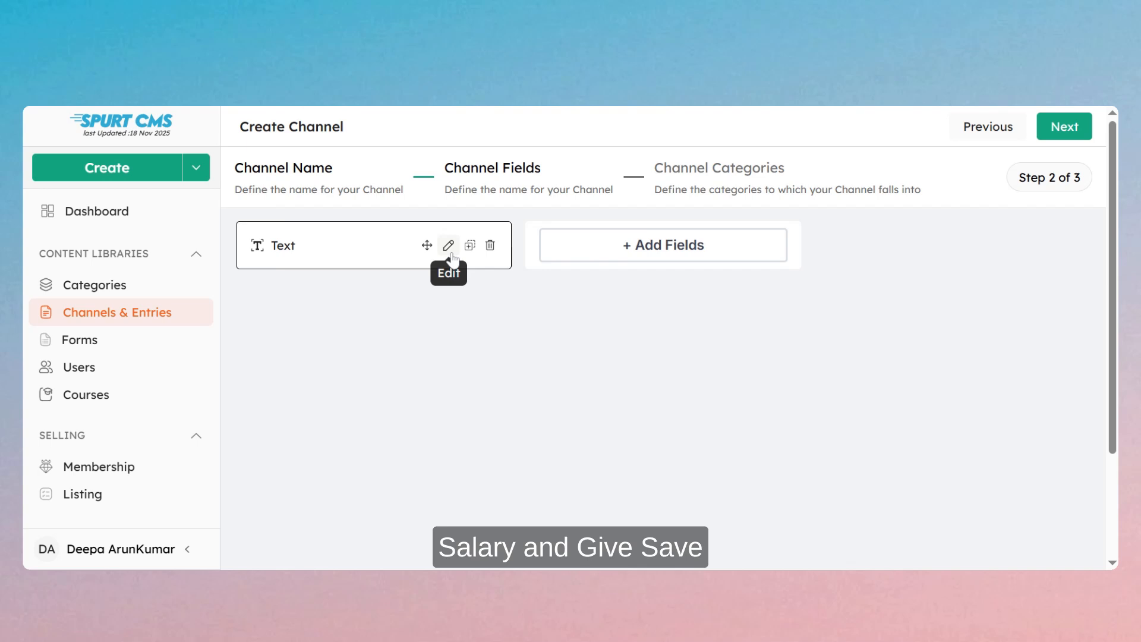
{"action": "left_click", "coordinate": [450, 252]}
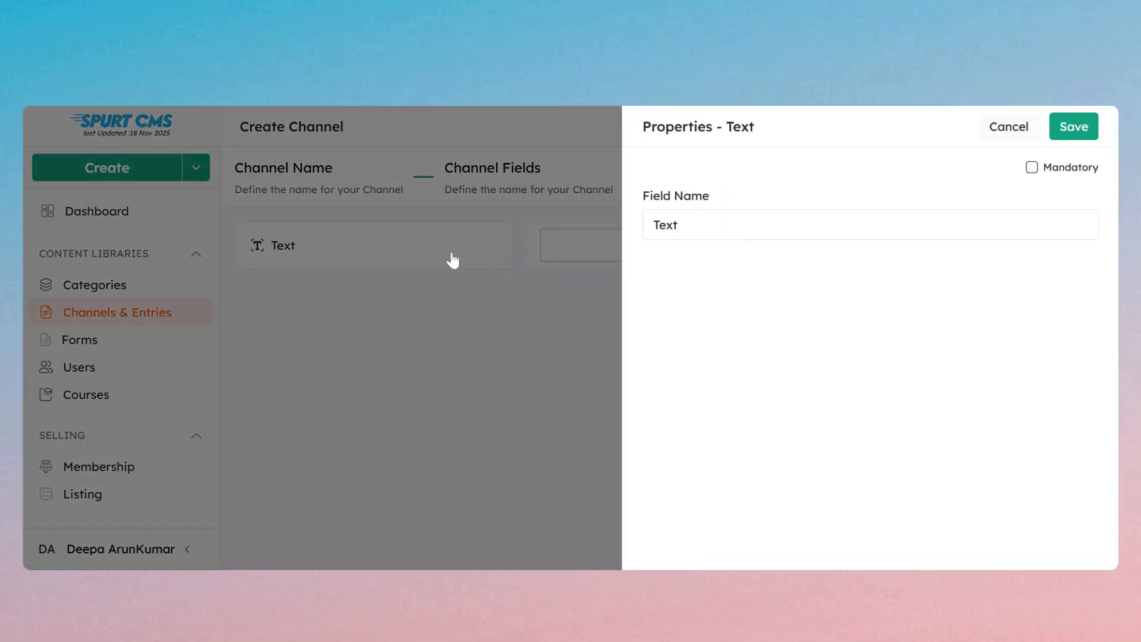
{"action": "double_click", "coordinate": [665, 224]}
{"action": "type", "text": "Salary"}
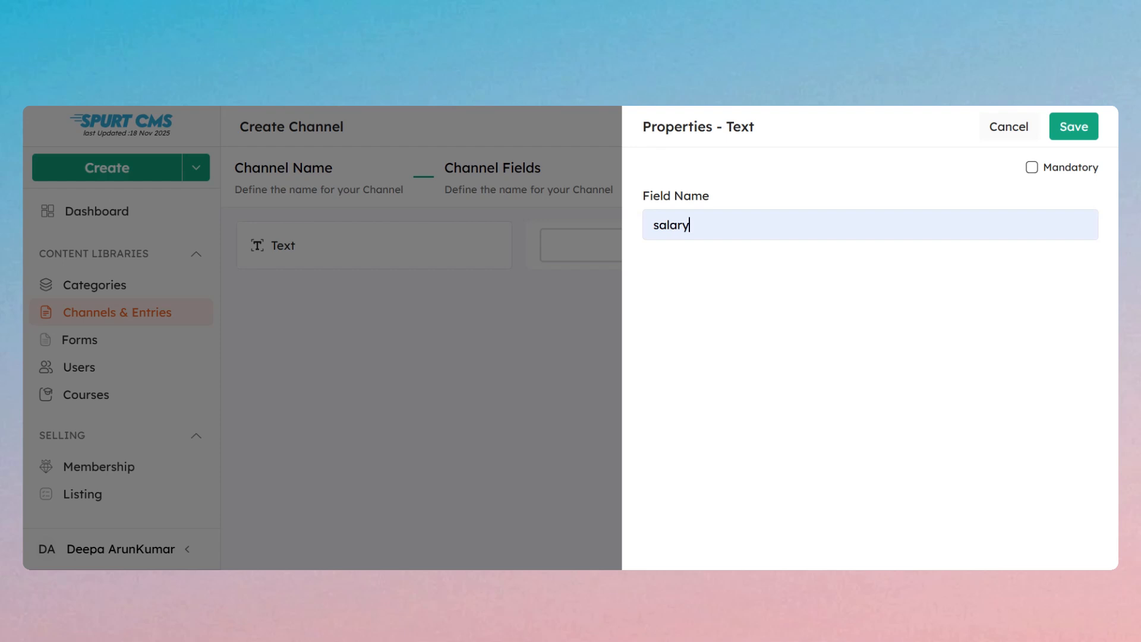
{"action": "left_click", "coordinate": [1074, 128]}
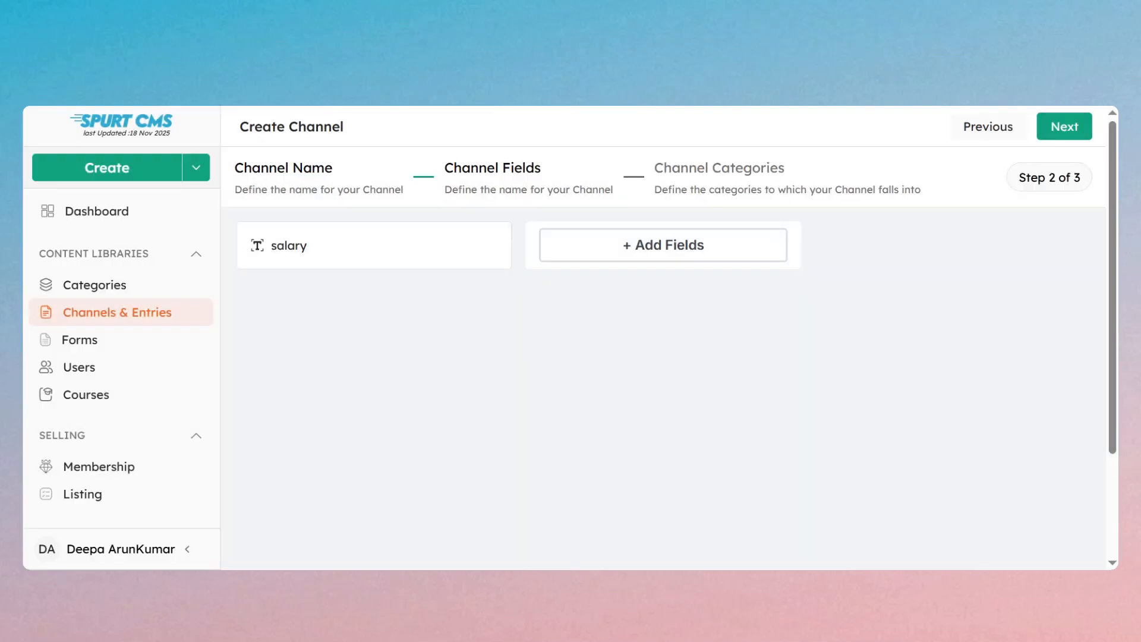
- Add a Radio Button field to the channel and change its field name to "Job Mode"
{"action": "left_click", "coordinate": [677, 250]}
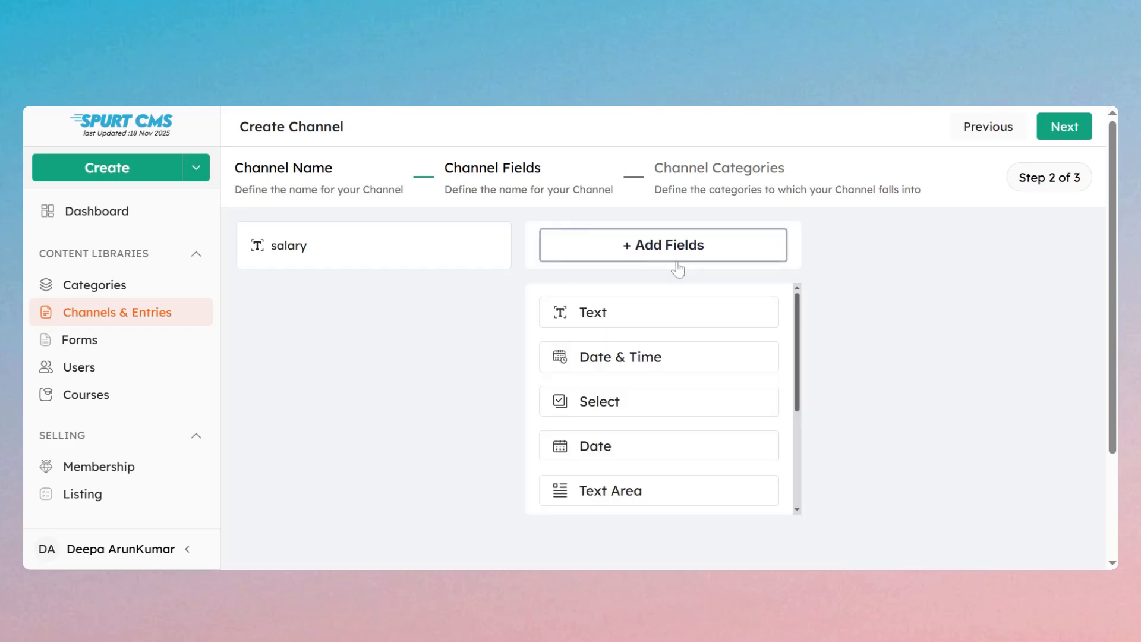
{"action": "scroll", "coordinate": [664, 423], "scroll_direction": "down", "scroll_amount": 2}
{"action": "left_click", "coordinate": [665, 443]}
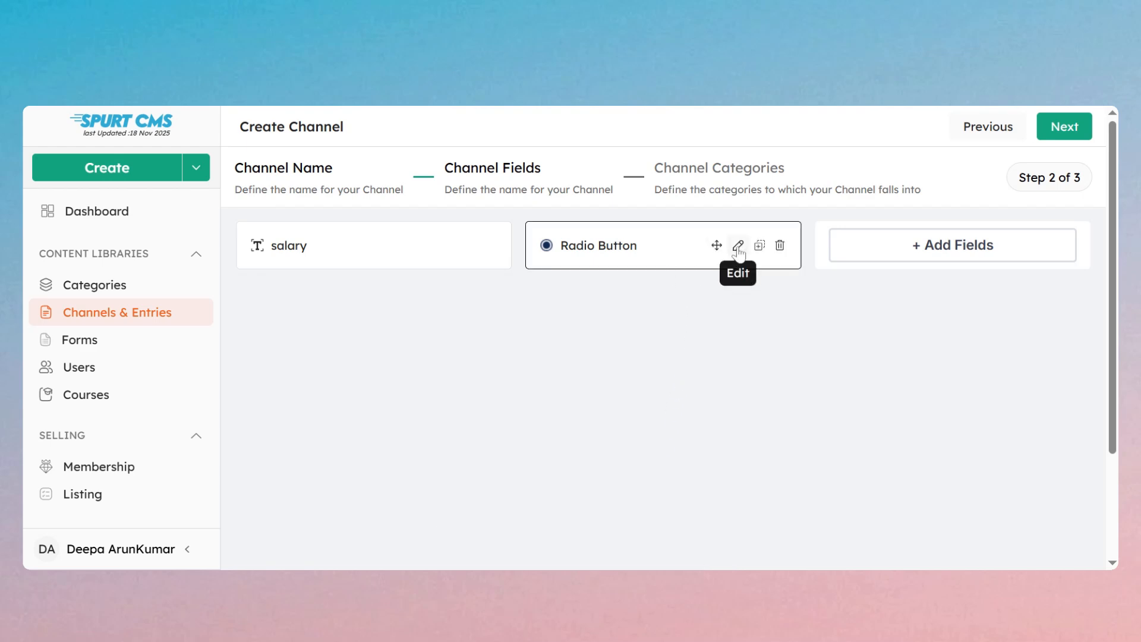
{"action": "left_click", "coordinate": [738, 245]}
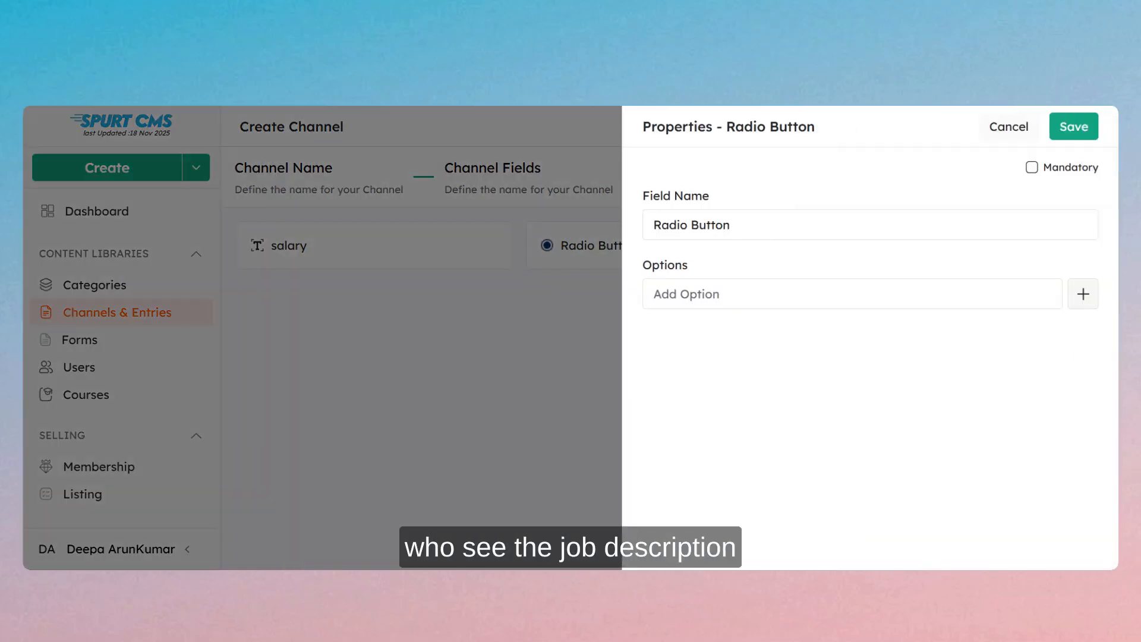
{"action": "left_click_drag", "start_coordinate": [731, 225], "coordinate": [652, 225]}
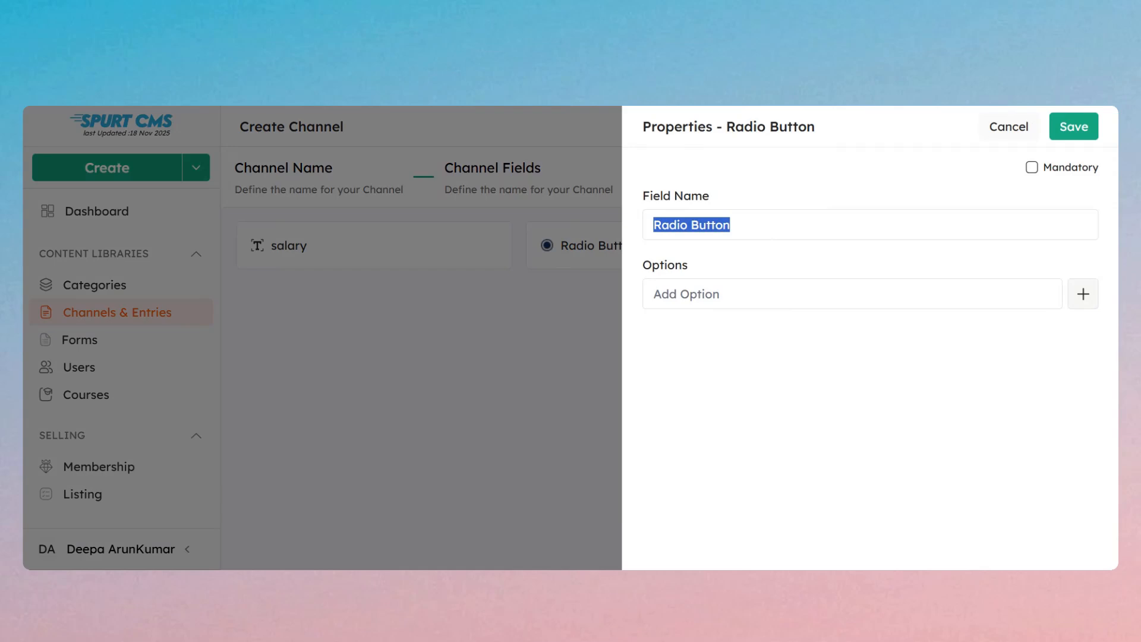
{"action": "type", "text": "Job "}
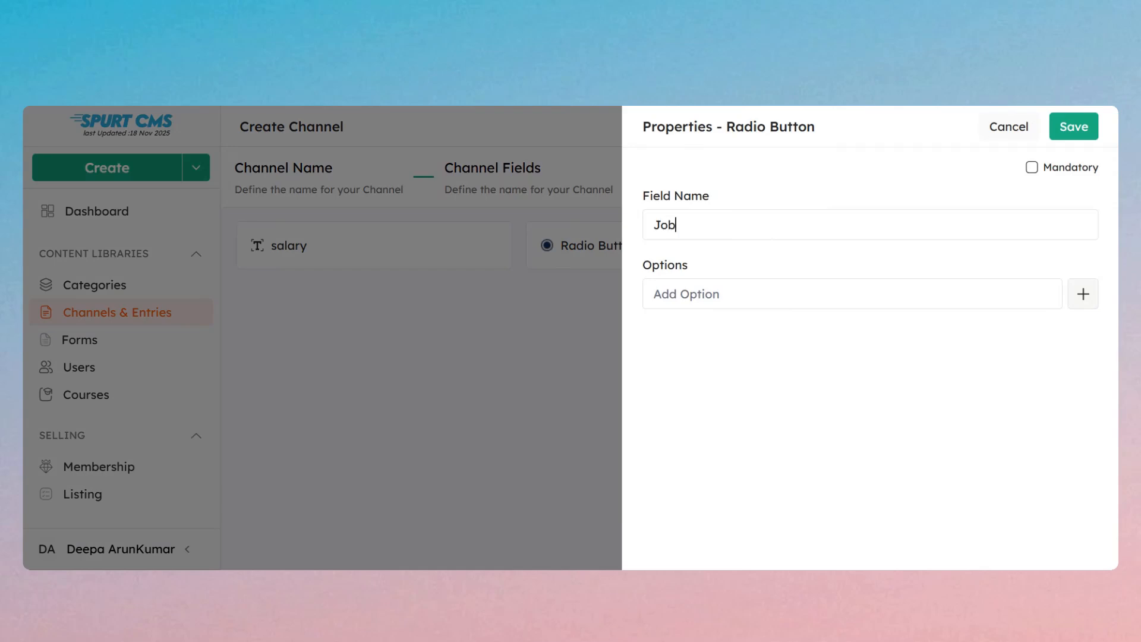
{"action": "type", "text": "Mode"}
- Give the Job Mode field the options Remote, On-Site and Hybrid, and save its properties
{"action": "left_click", "coordinate": [671, 293]}
{"action": "type", "text": "Remote"}
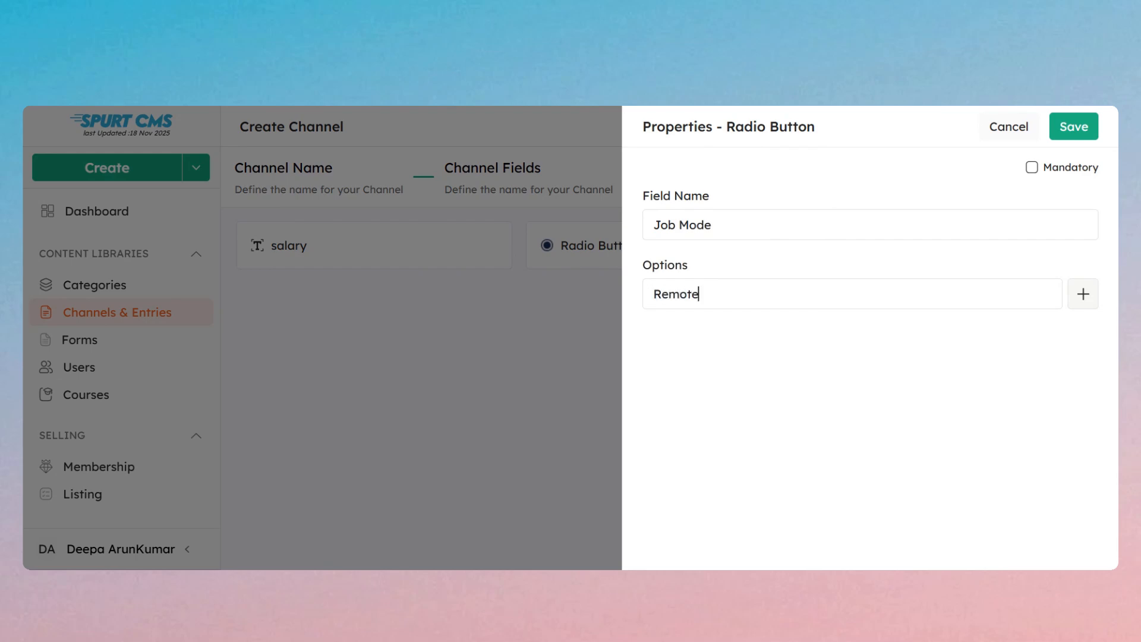
{"action": "left_click", "coordinate": [1087, 298]}
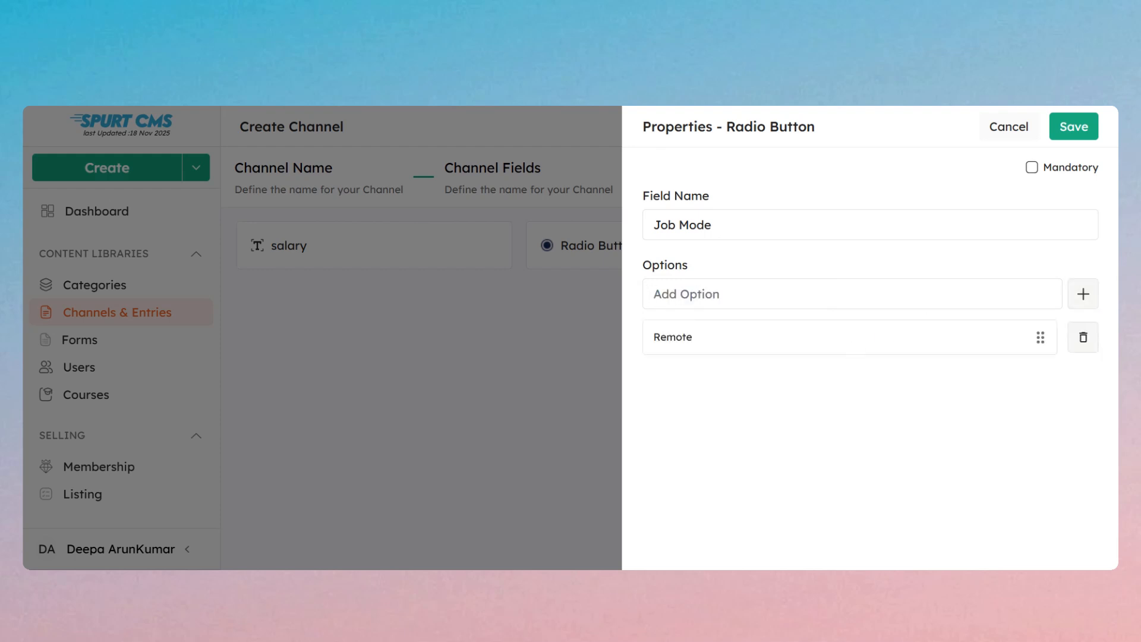
{"action": "type", "text": "On-Site"}
{"action": "left_click", "coordinate": [1082, 296]}
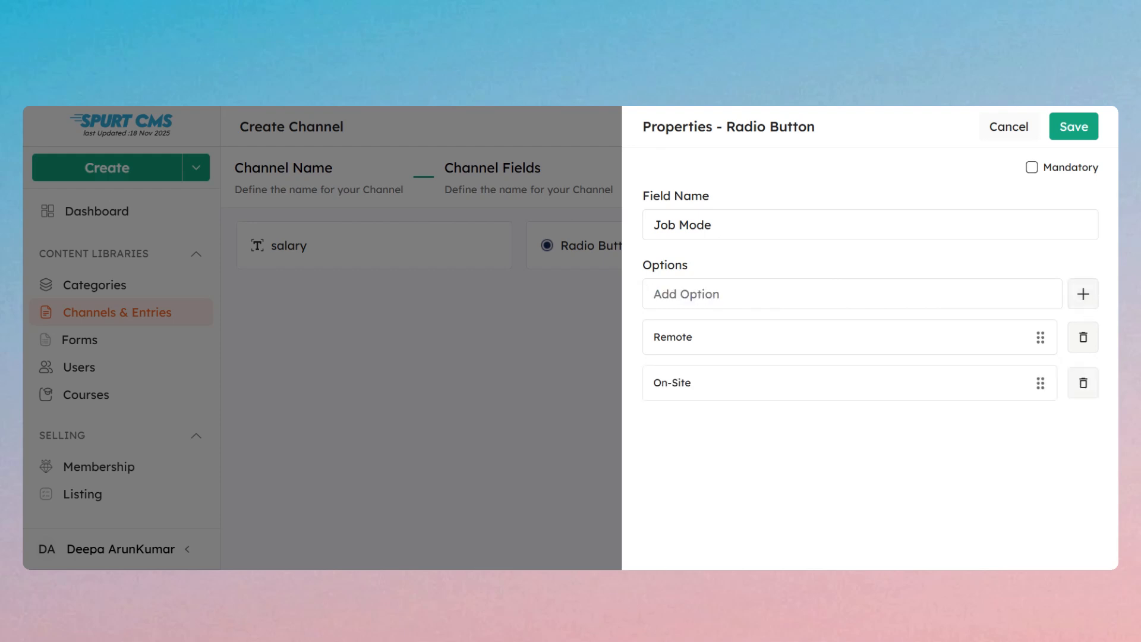
{"action": "type", "text": "Hybrid"}
{"action": "left_click", "coordinate": [1074, 126]}
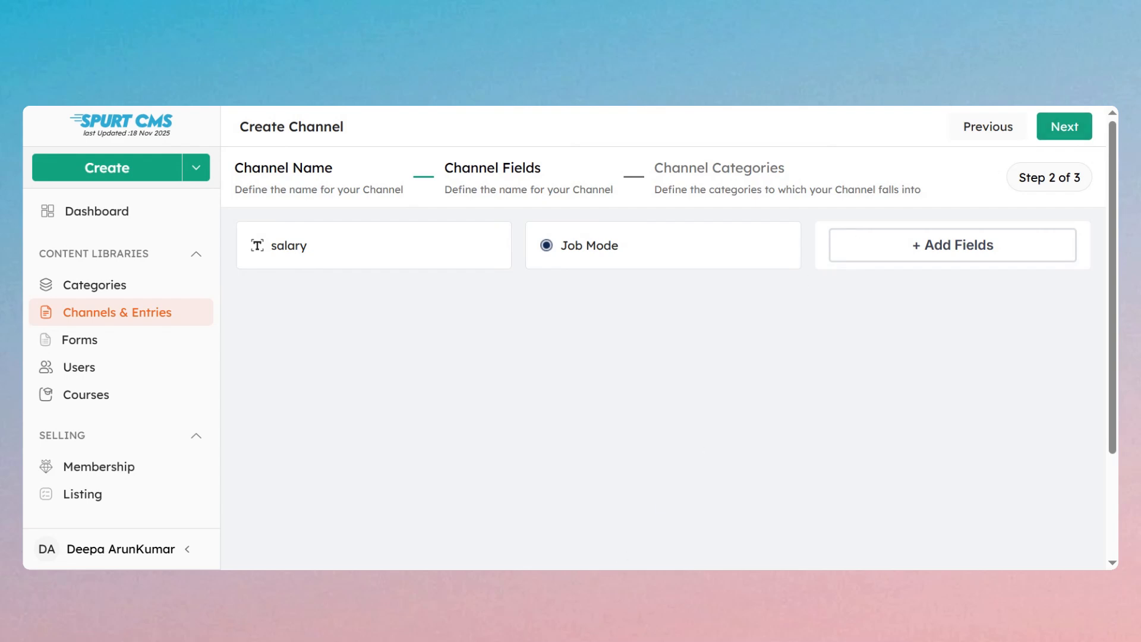
- Add a Select field to the channel and change its field name to "Skill set"
{"action": "left_click", "coordinate": [862, 251]}
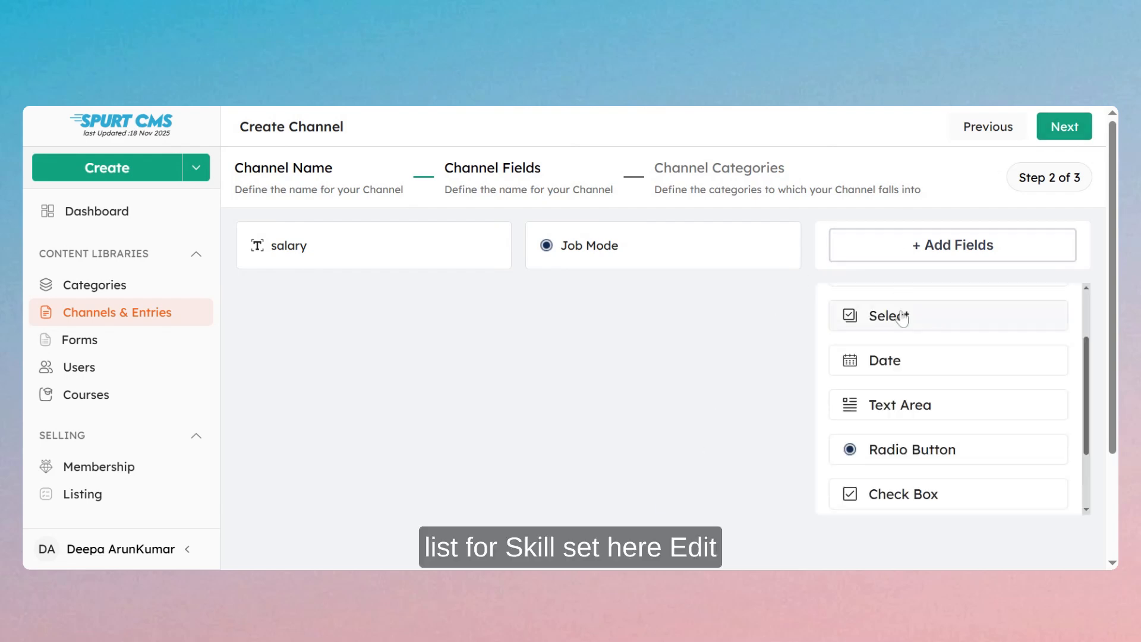
{"action": "left_click", "coordinate": [880, 314]}
{"action": "mouse_move", "coordinate": [858, 261]}
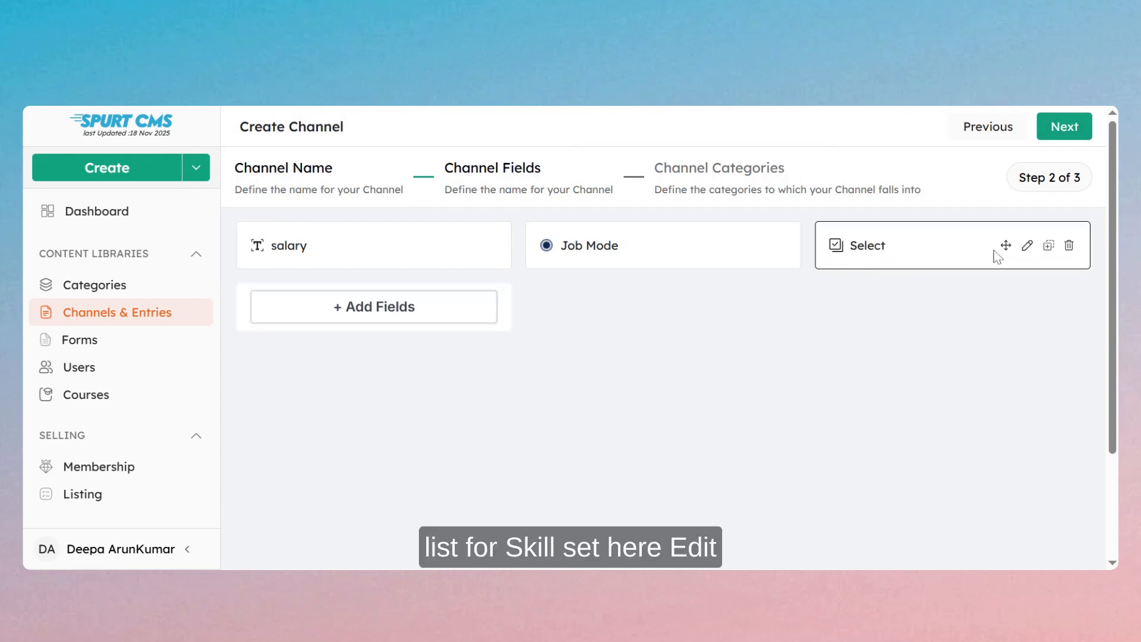
{"action": "left_click", "coordinate": [1027, 247]}
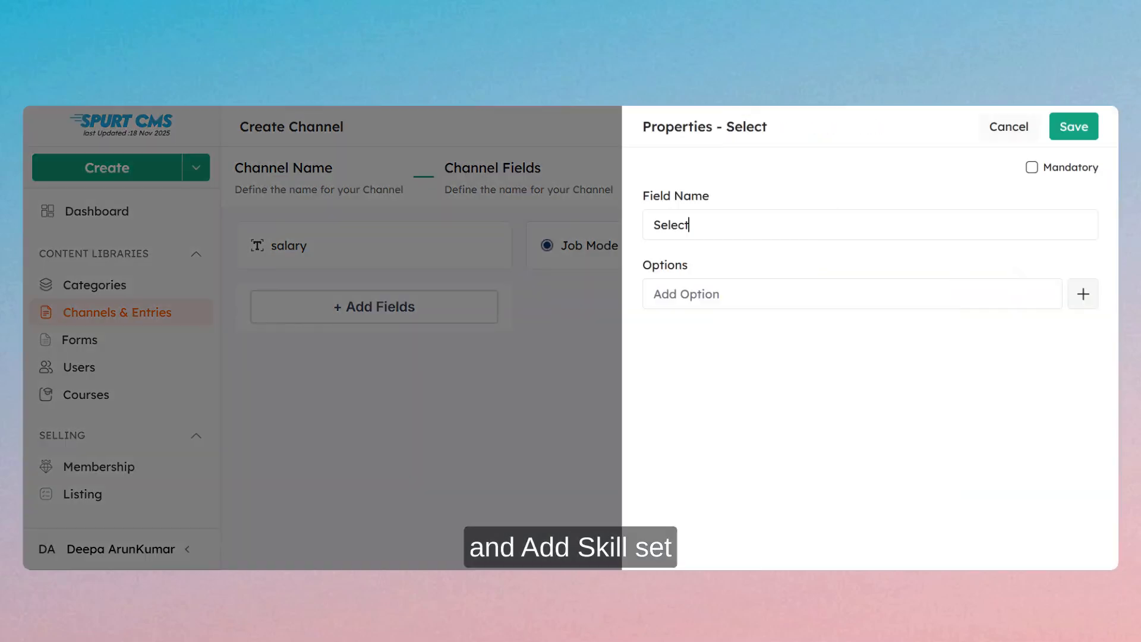
{"action": "key", "text": "ctrl+a"}
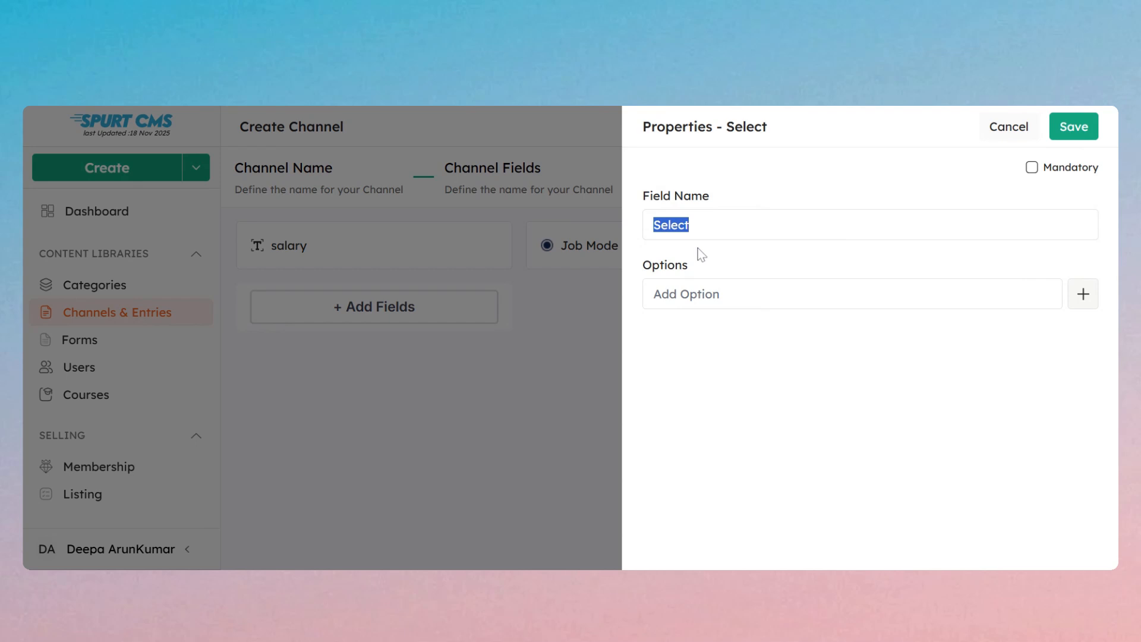
{"action": "type", "text": "Skill set"}
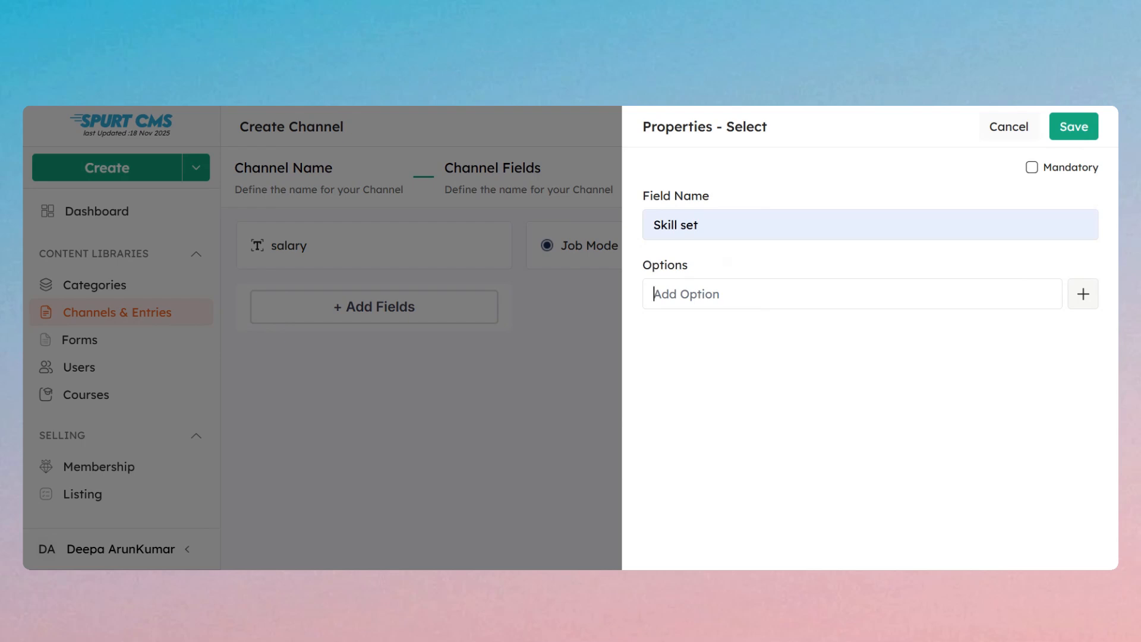
- Add the option AI to the Skill set field, enter Java as further option text, and save the properties
{"action": "type", "text": "AI"}
{"action": "left_click", "coordinate": [1085, 302]}
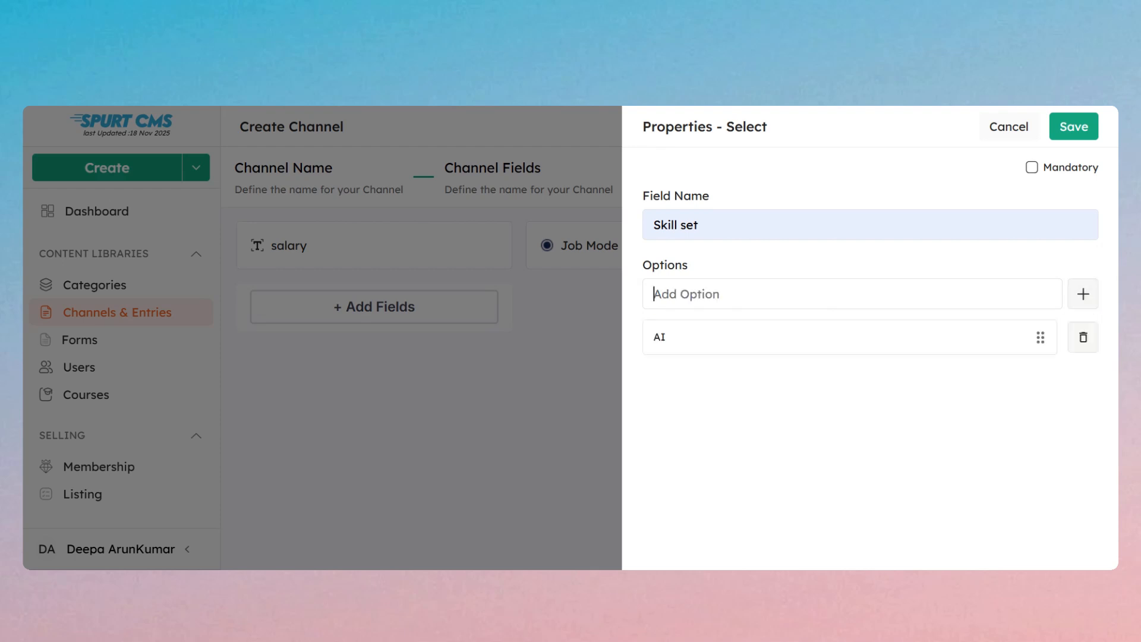
{"action": "type", "text": "Java"}
{"action": "left_click", "coordinate": [1068, 130]}
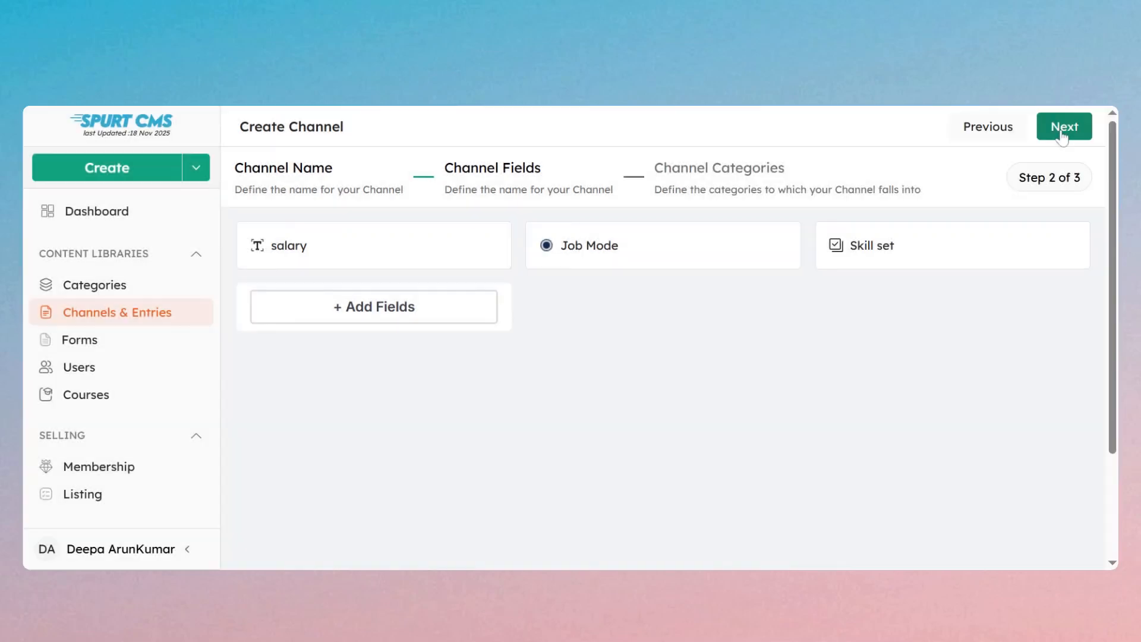
- Continue to the channel categories stage, assign the category Jobs > Qualification, and save the channel
{"action": "left_click", "coordinate": [1063, 132]}
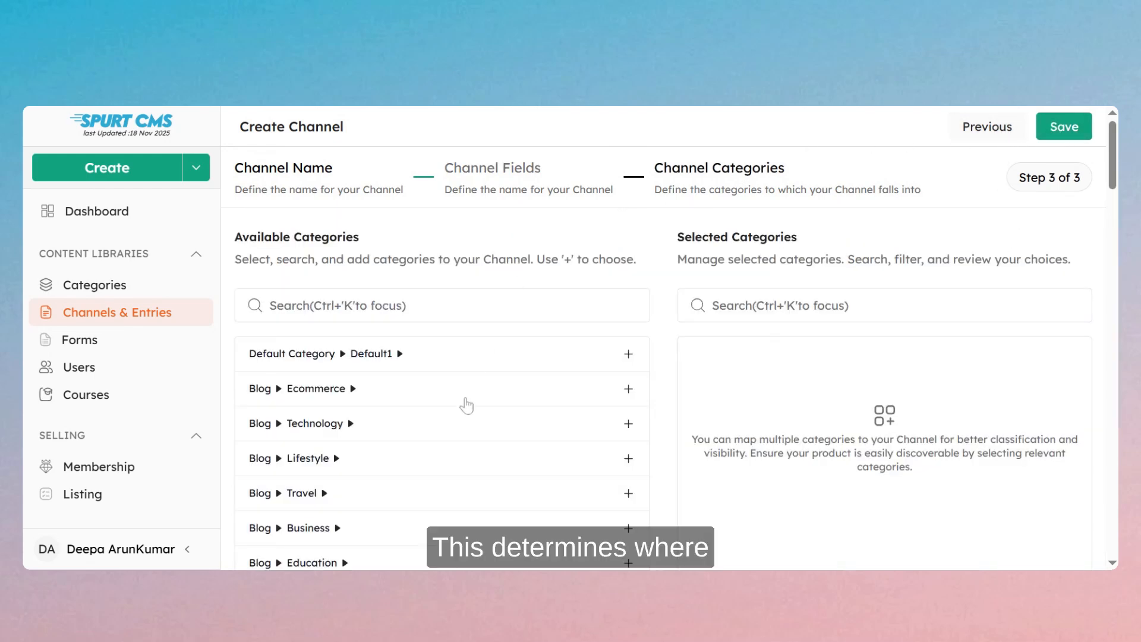
{"action": "scroll", "coordinate": [499, 428], "scroll_direction": "down", "scroll_amount": 4}
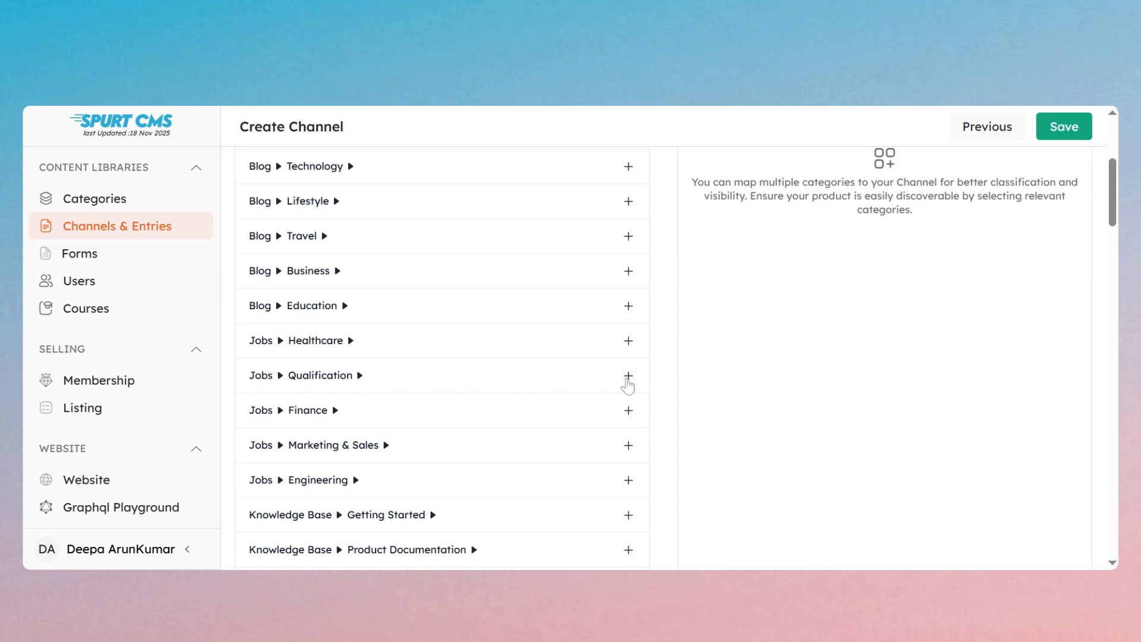
{"action": "left_click", "coordinate": [628, 375]}
{"action": "scroll", "coordinate": [630, 387], "scroll_direction": "up", "scroll_amount": 2}
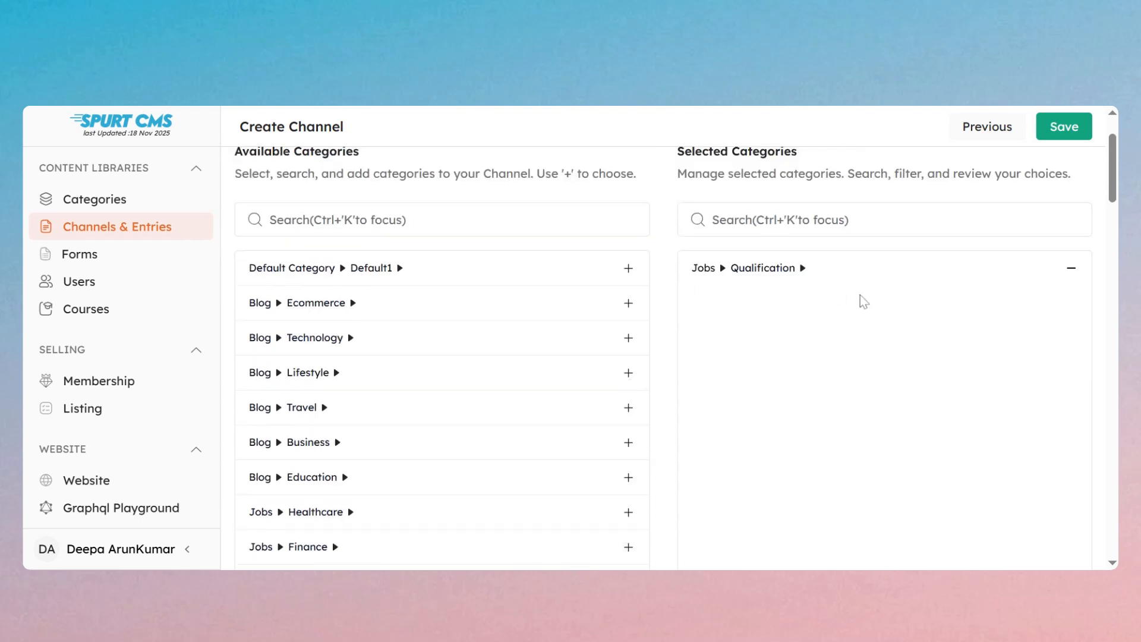
{"action": "scroll", "coordinate": [861, 301], "scroll_direction": "up", "scroll_amount": 2}
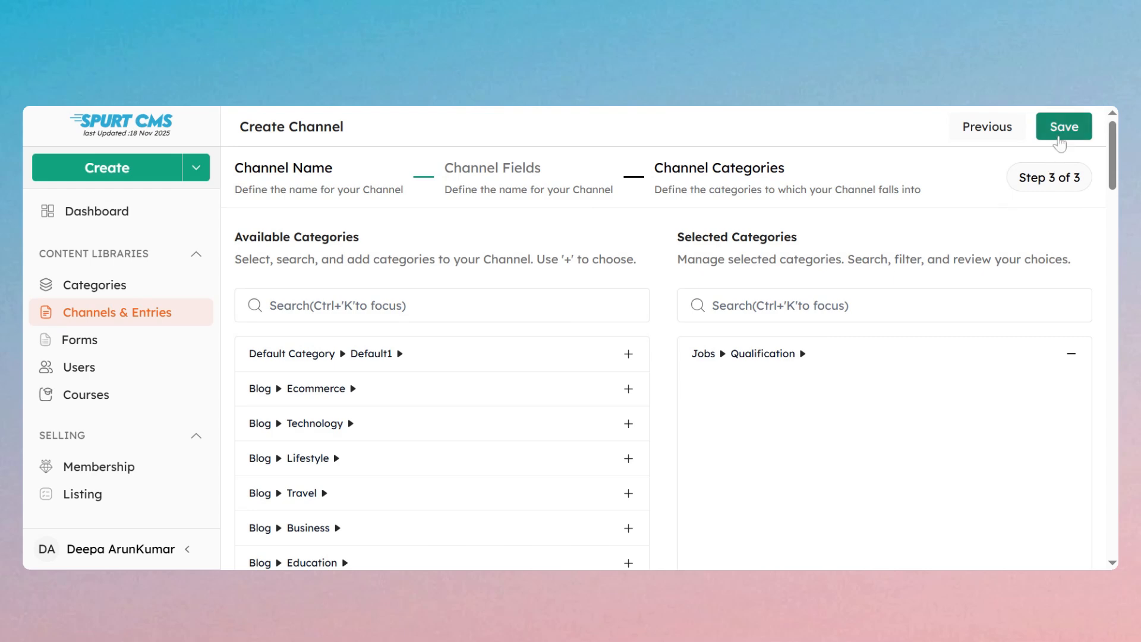
{"action": "left_click", "coordinate": [1058, 138]}
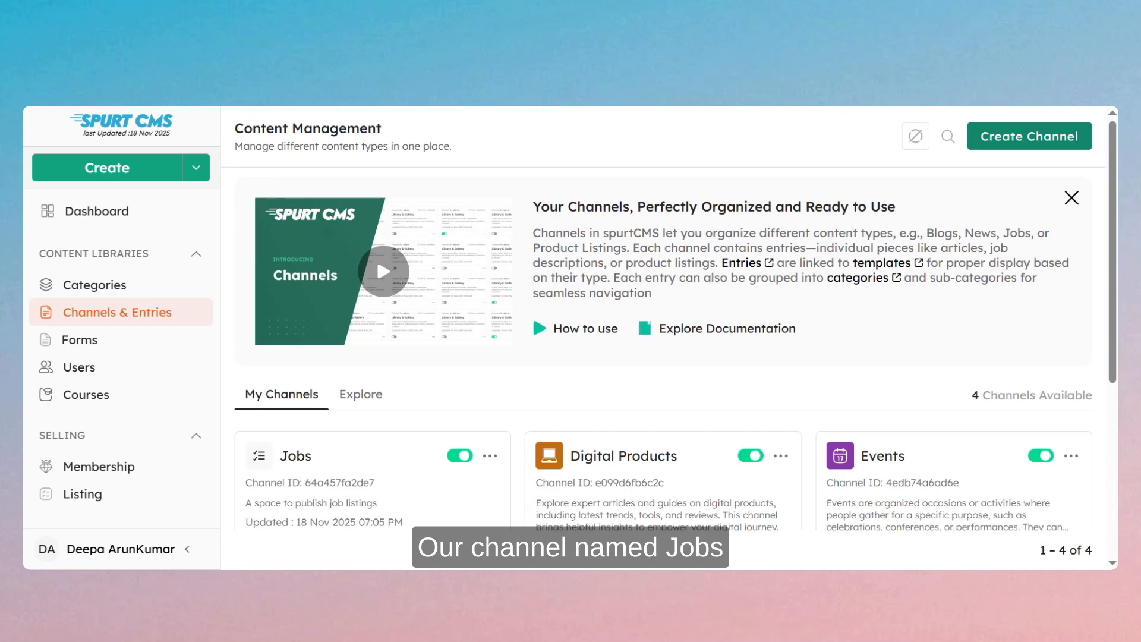
- Create a new entry in the Jobs channel and paste the Software Developer job description into it
{"action": "scroll", "coordinate": [452, 497], "scroll_direction": "down", "scroll_amount": 1}
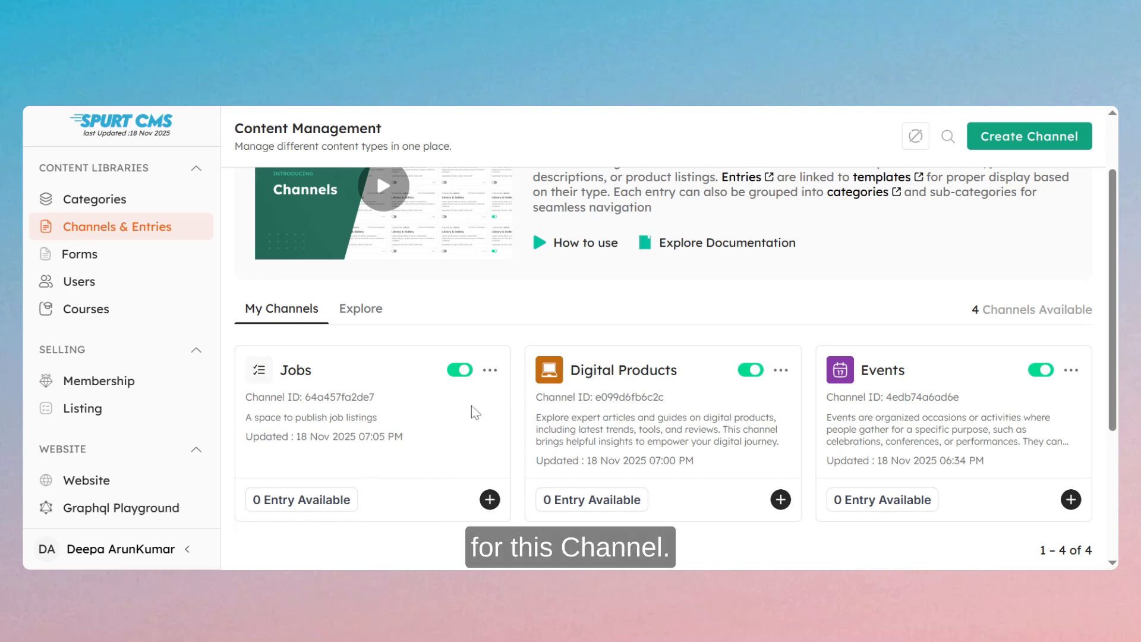
{"action": "scroll", "coordinate": [482, 449], "scroll_direction": "down", "scroll_amount": 2}
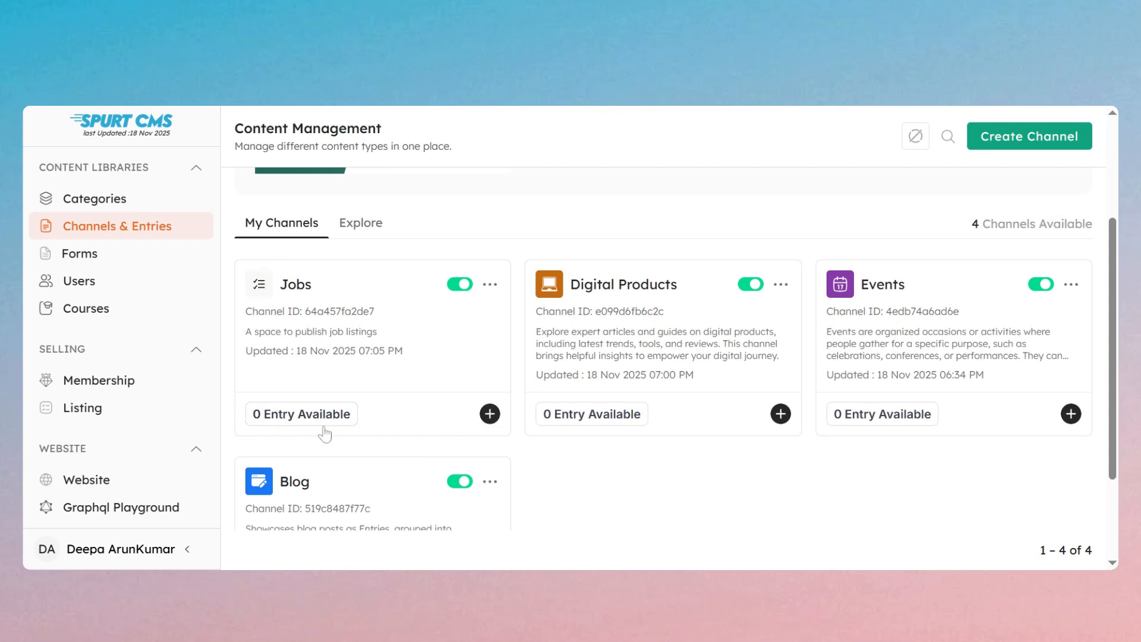
{"action": "left_click", "coordinate": [489, 413]}
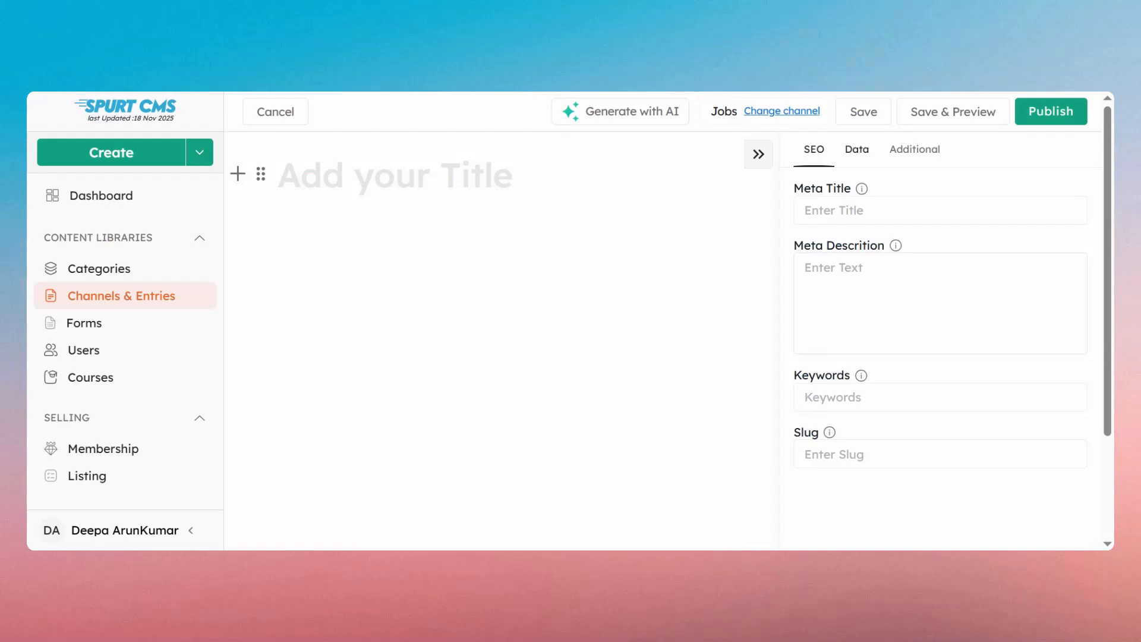
{"action": "key", "text": "ctrl+v"}
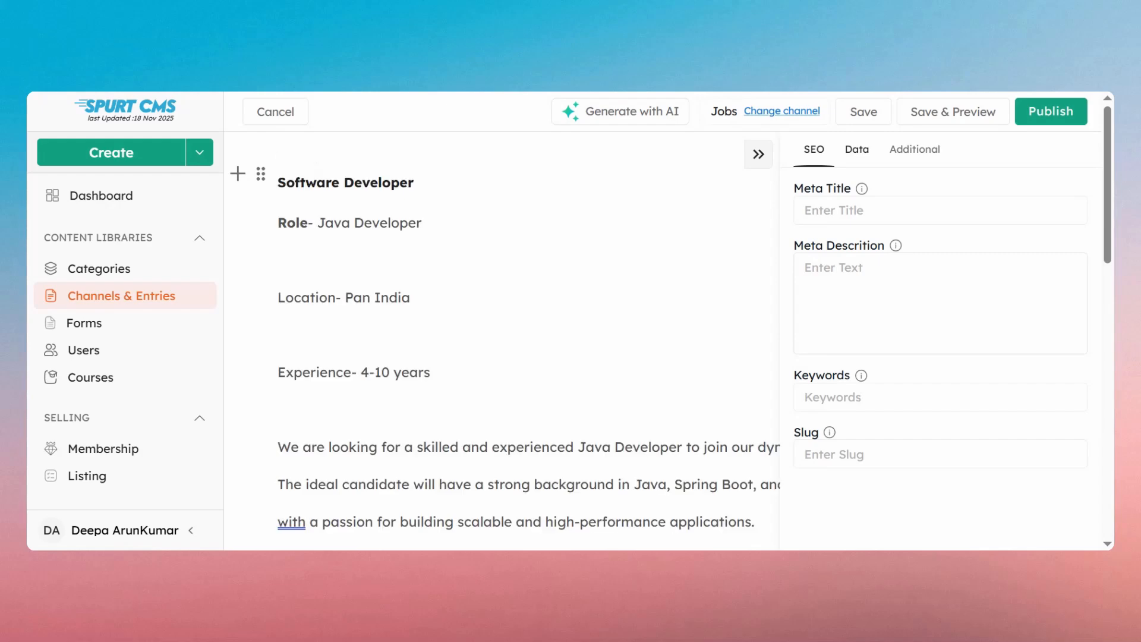
- Review the pasted job description at full editor width and examine the text, media and list blocks available for insertion
{"action": "scroll", "coordinate": [499, 332], "scroll_direction": "down", "scroll_amount": 5}
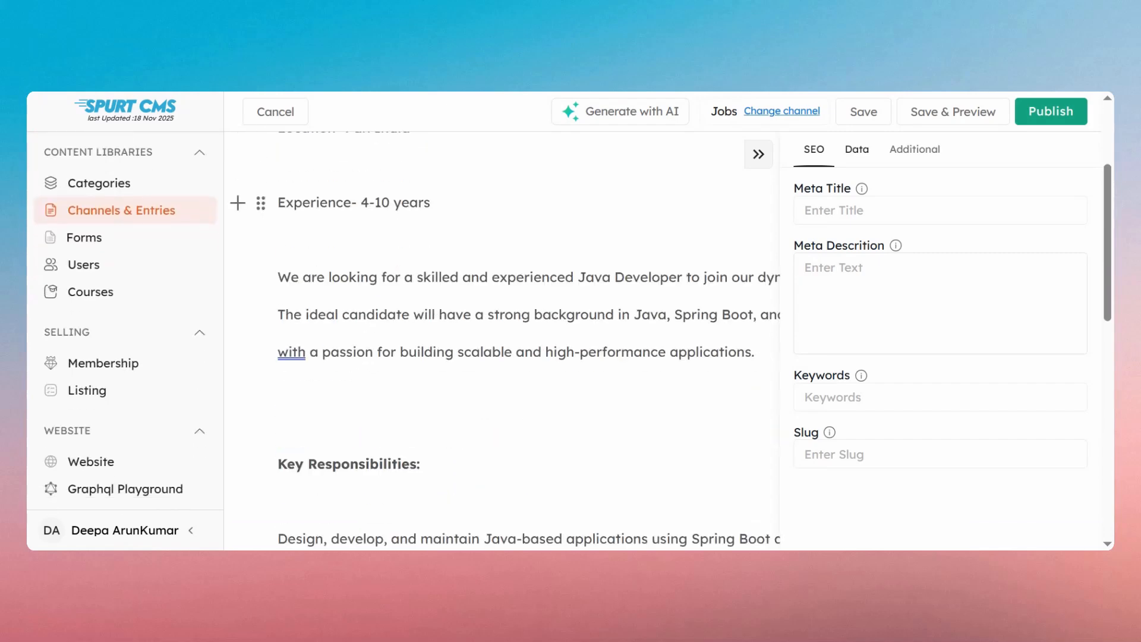
{"action": "left_click", "coordinate": [758, 161]}
{"action": "scroll", "coordinate": [707, 232], "scroll_direction": "down", "scroll_amount": 6}
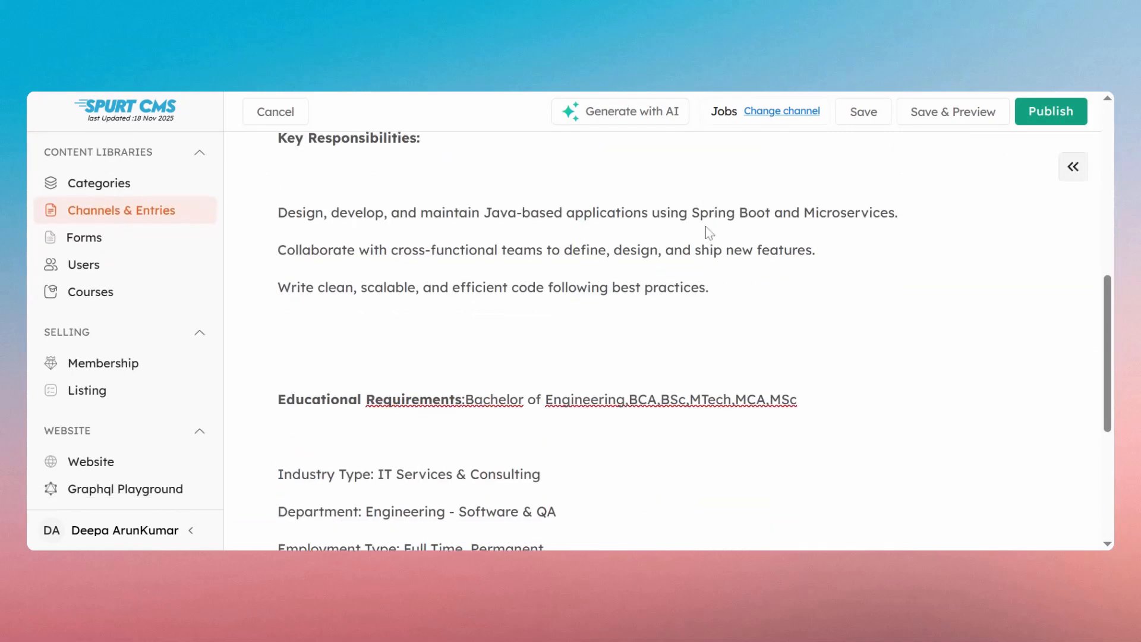
{"action": "scroll", "coordinate": [706, 231], "scroll_direction": "up", "scroll_amount": 10}
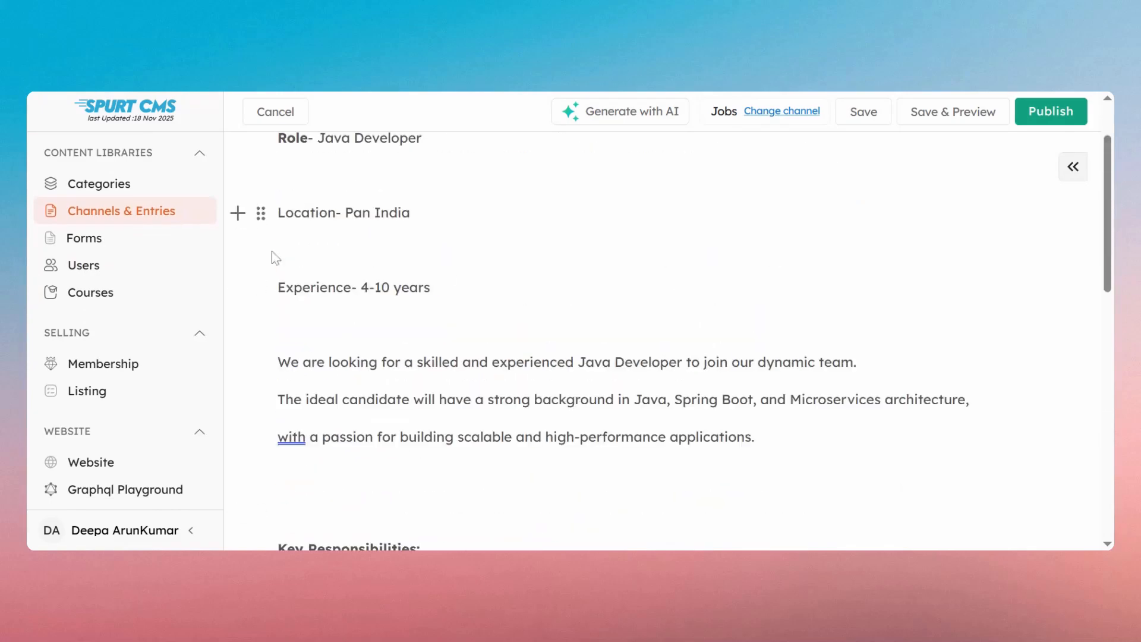
{"action": "left_click", "coordinate": [237, 212]}
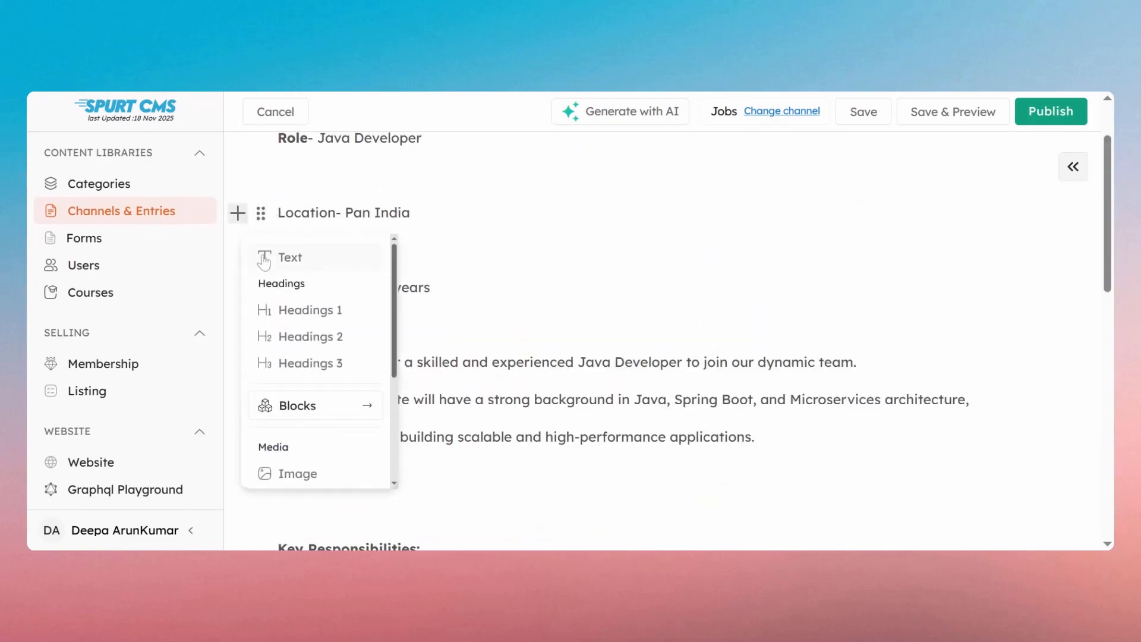
{"action": "scroll", "coordinate": [283, 300], "scroll_direction": "down", "scroll_amount": 1}
{"action": "scroll", "coordinate": [285, 309], "scroll_direction": "down", "scroll_amount": 2}
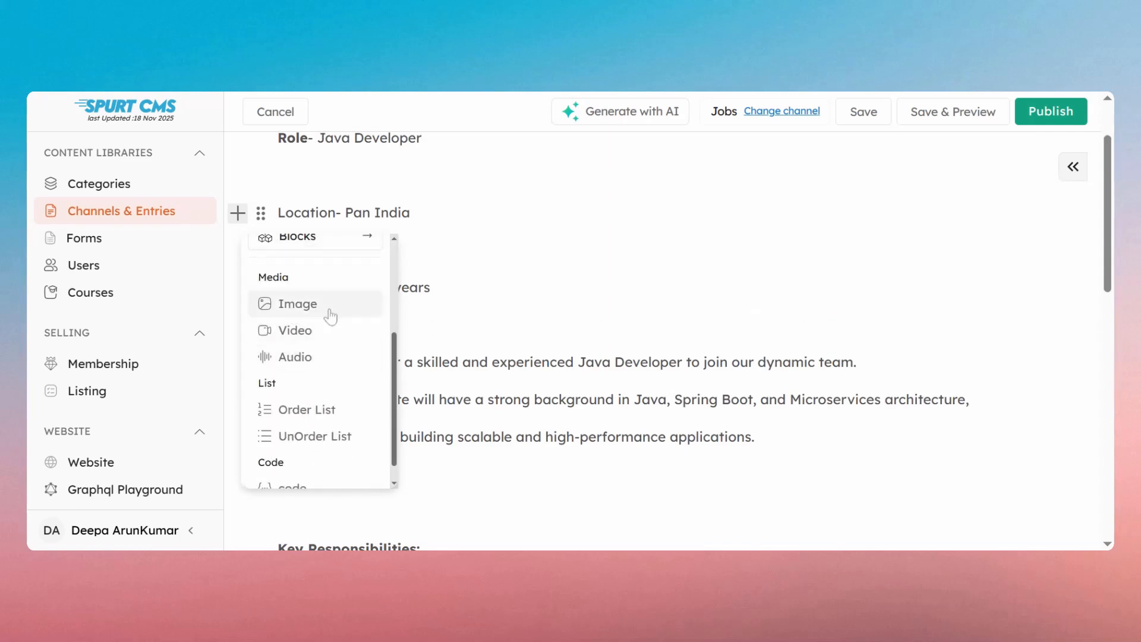
{"action": "scroll", "coordinate": [754, 312], "scroll_direction": "up", "scroll_amount": 2}
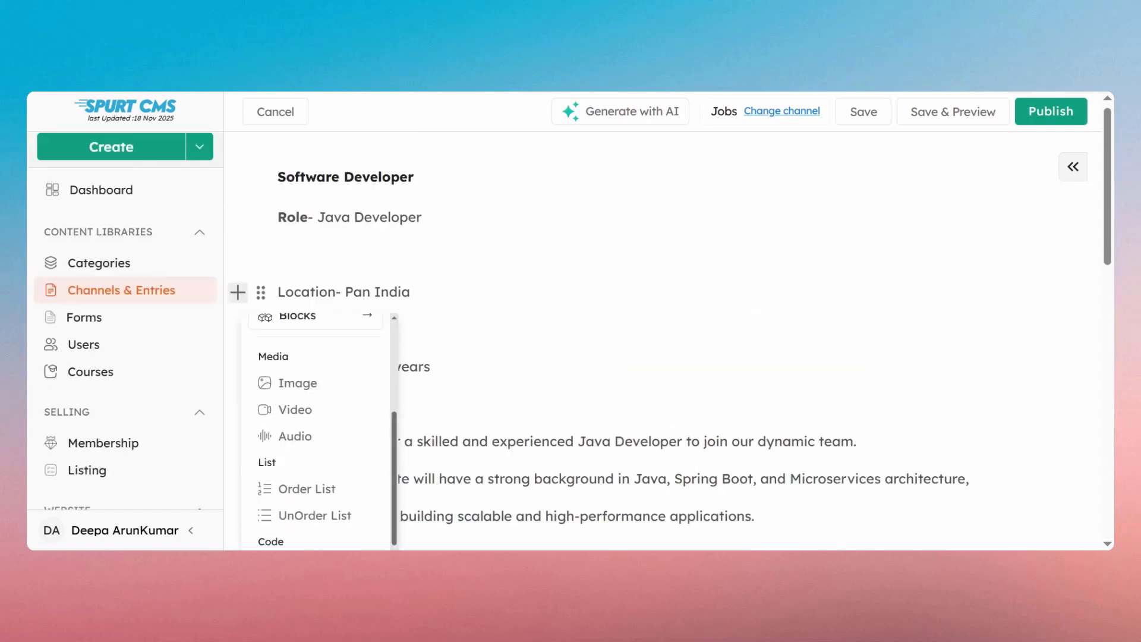
{"action": "left_click", "coordinate": [755, 311]}
- Set the entry's SEO meta title to "Java dev" and its meta description to "test"
{"action": "left_click", "coordinate": [1074, 170]}
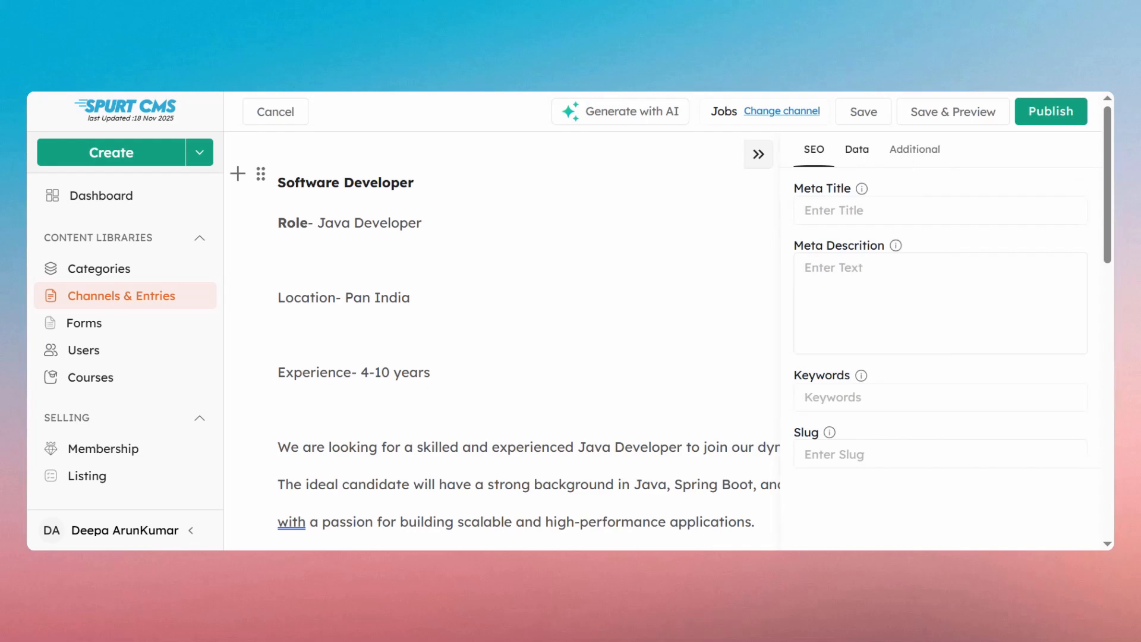
{"action": "left_click", "coordinate": [939, 211]}
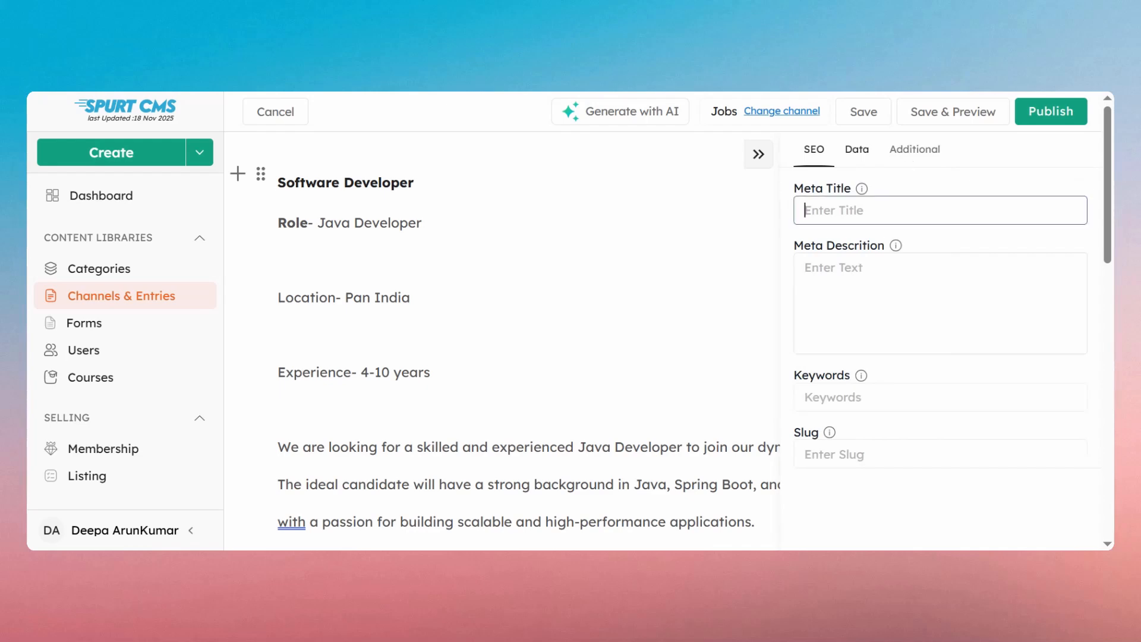
{"action": "type", "text": "Java dev"}
{"action": "left_click", "coordinate": [833, 268]}
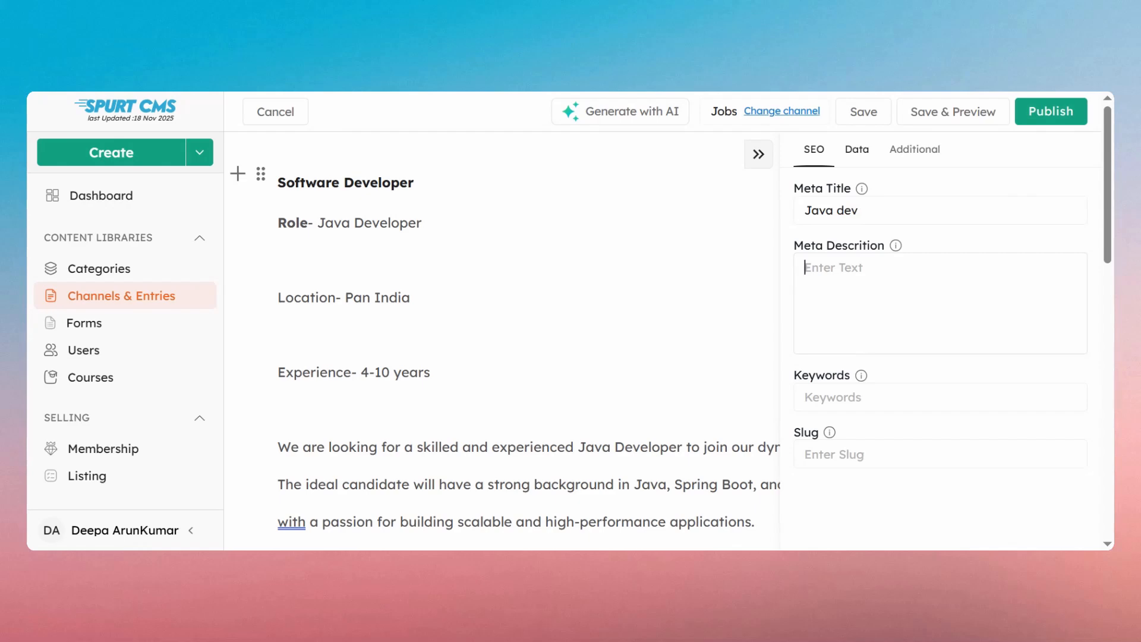
{"action": "type", "text": "test"}
- Assign the entry to the Jobs > Qualification category and set its additional data to Job Mode Remote and Skill set AI
{"action": "left_click", "coordinate": [861, 164]}
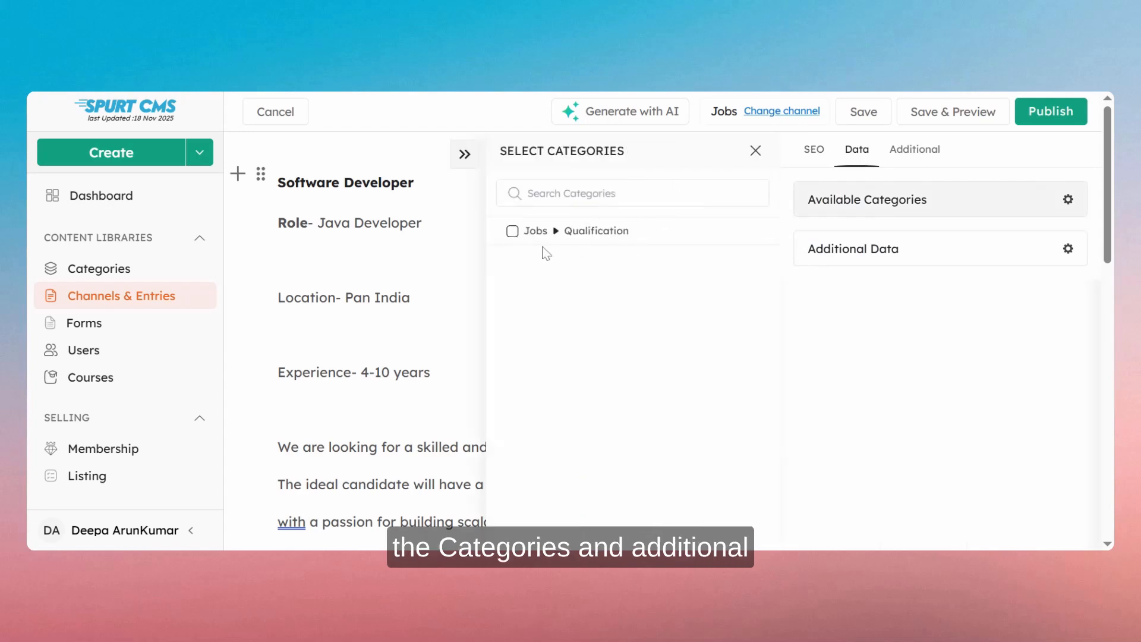
{"action": "left_click", "coordinate": [513, 234]}
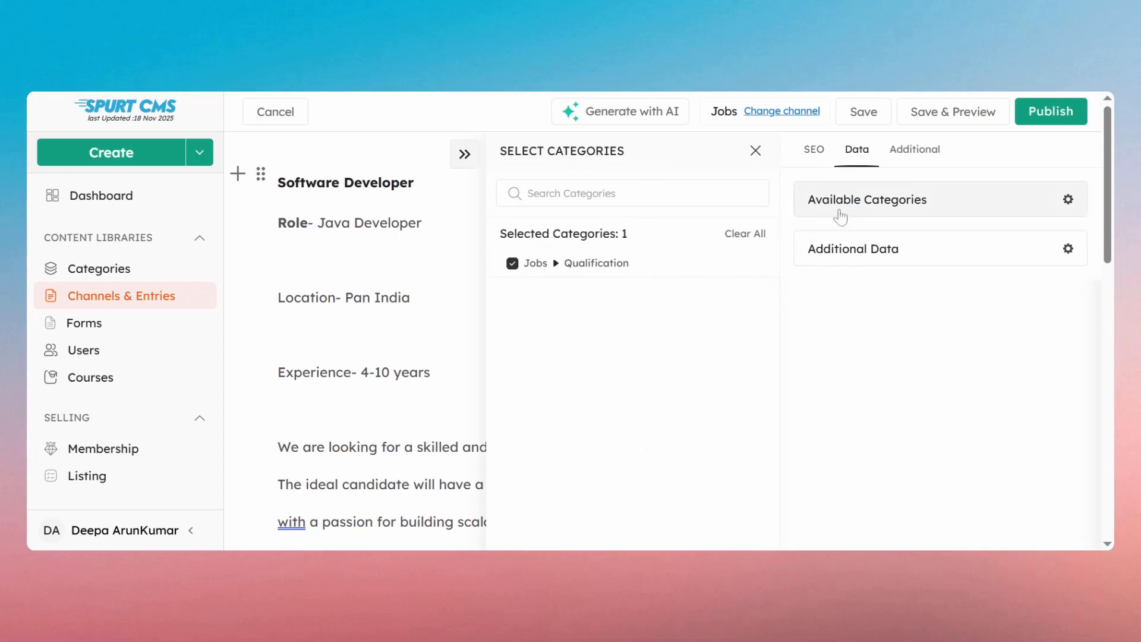
{"action": "left_click", "coordinate": [859, 255]}
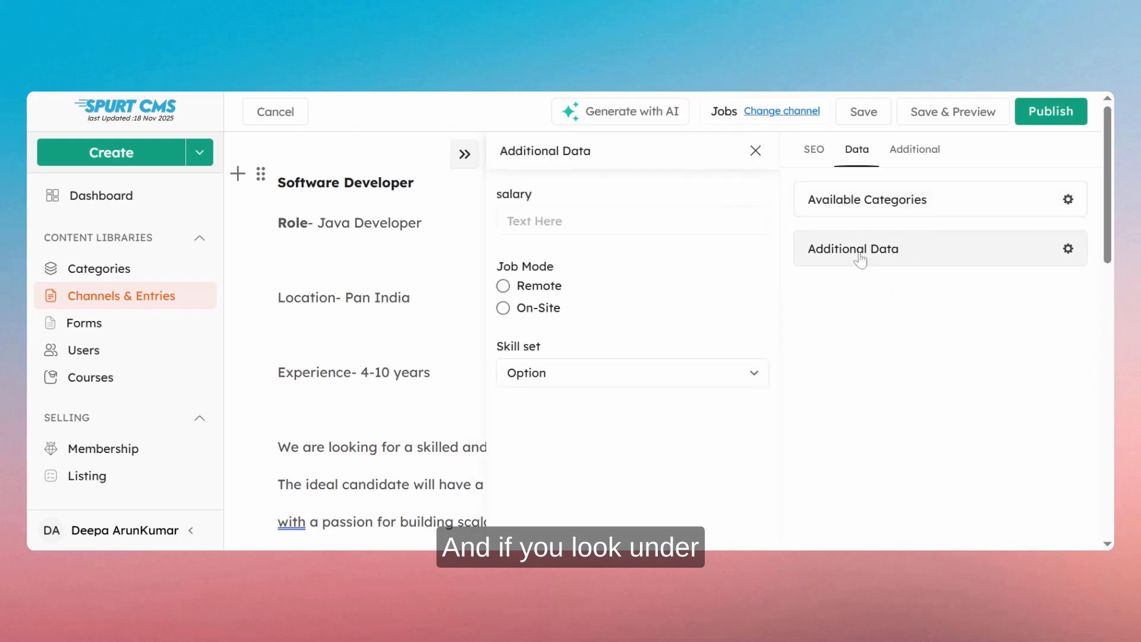
{"action": "left_click", "coordinate": [615, 228]}
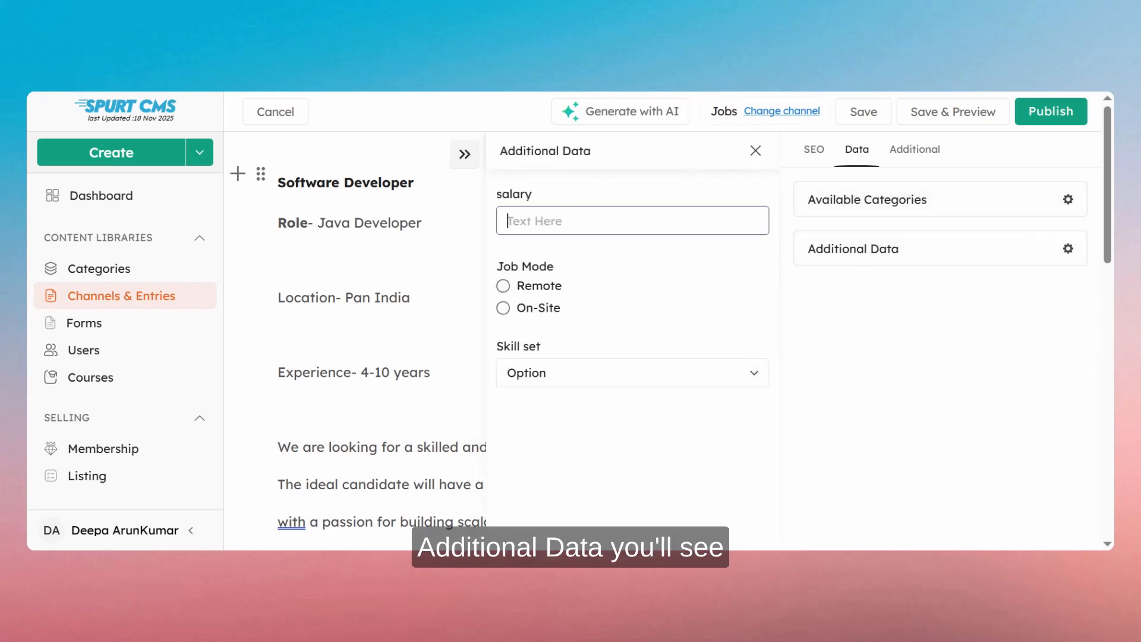
{"action": "left_click", "coordinate": [518, 284]}
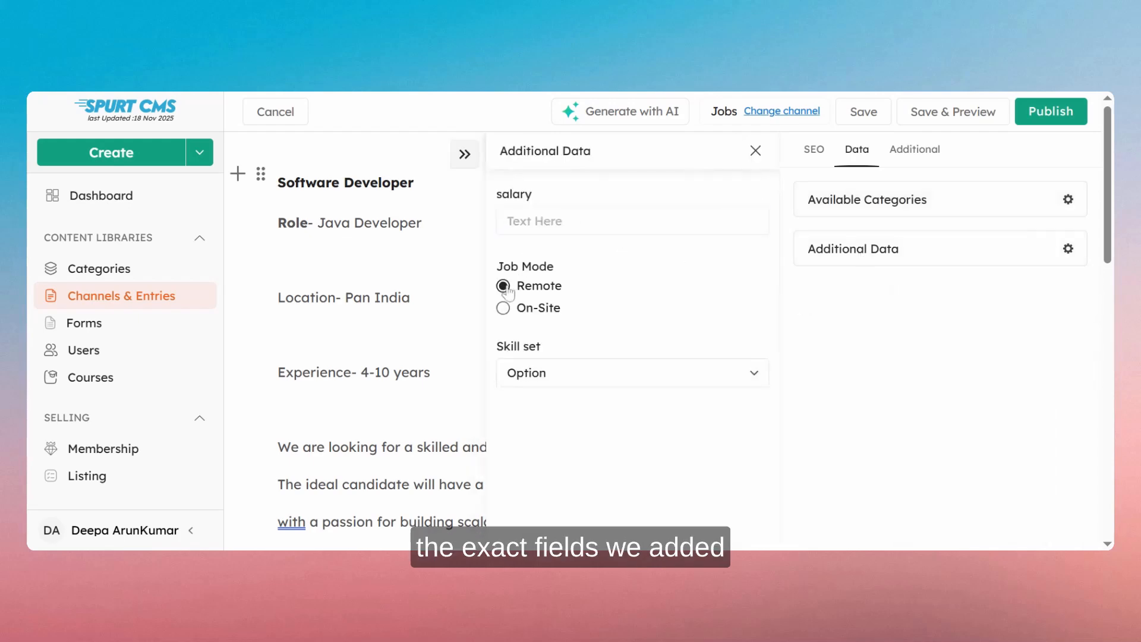
{"action": "left_click", "coordinate": [601, 382]}
{"action": "left_click", "coordinate": [597, 402]}
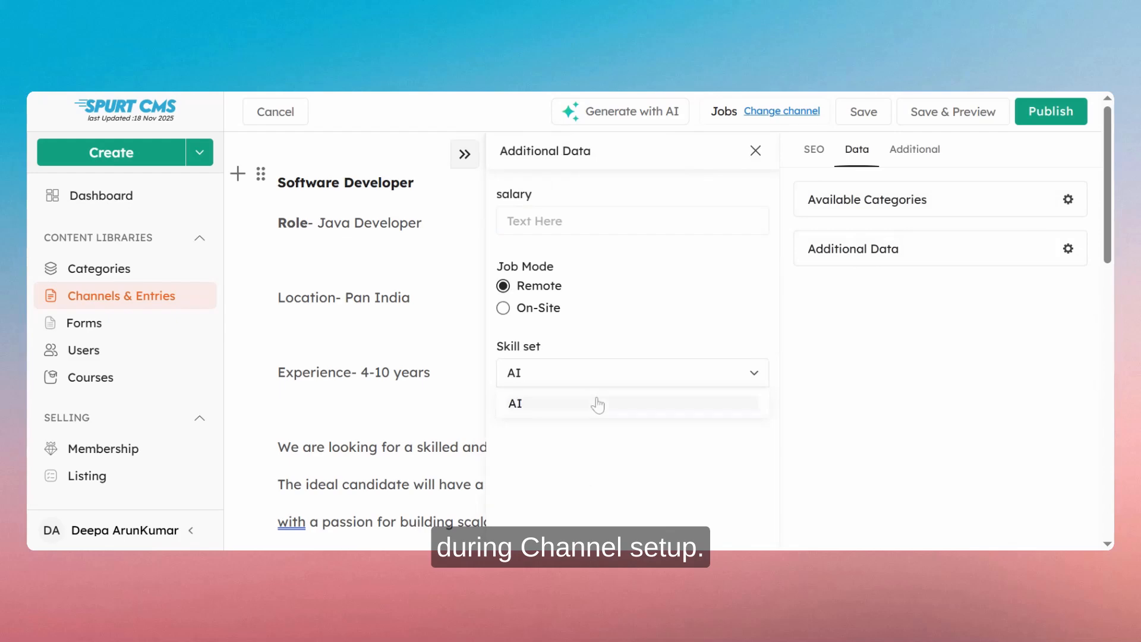
{"action": "left_click", "coordinate": [754, 375]}
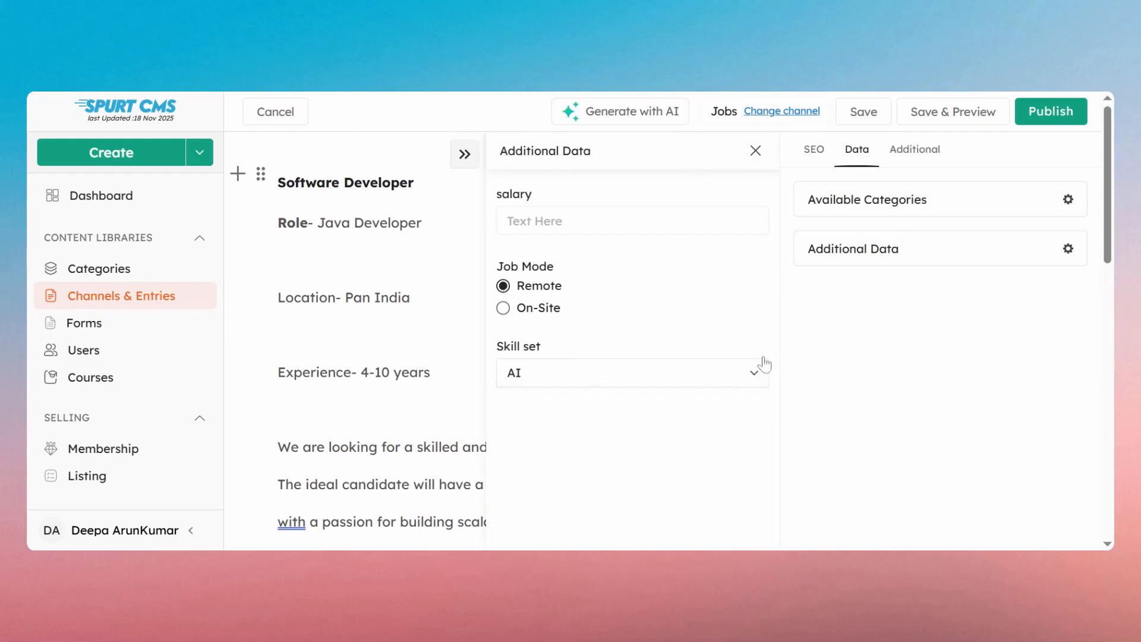
{"action": "left_click", "coordinate": [755, 151]}
{"action": "left_click", "coordinate": [758, 157]}
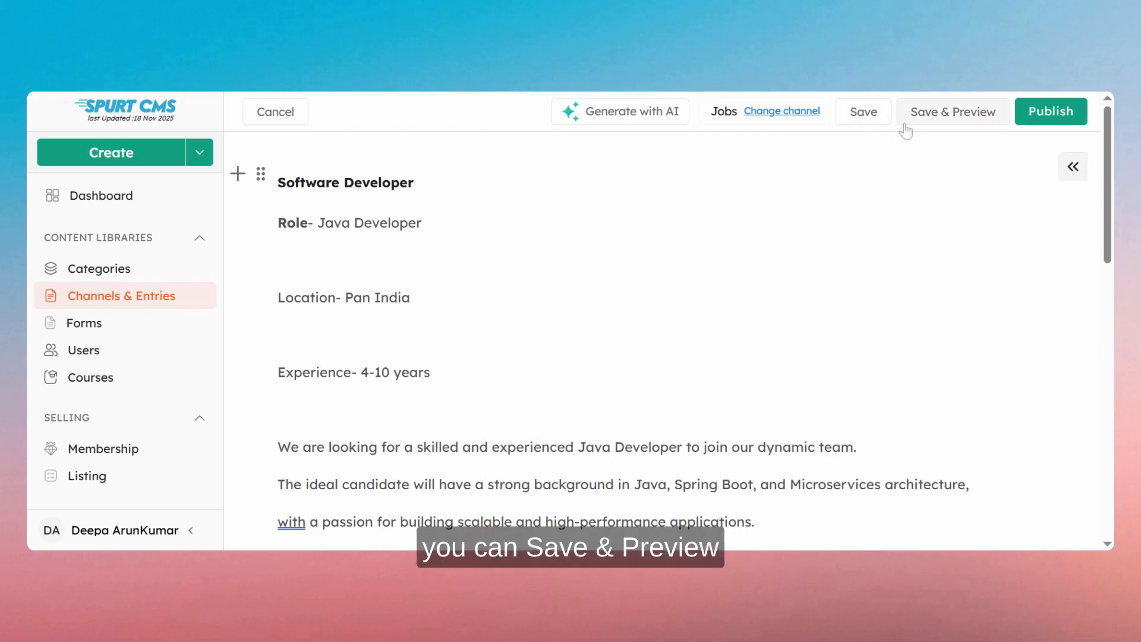
- Save and preview the job entry, and check the Jobs channel's entries in the channel list
{"action": "left_click", "coordinate": [943, 111]}
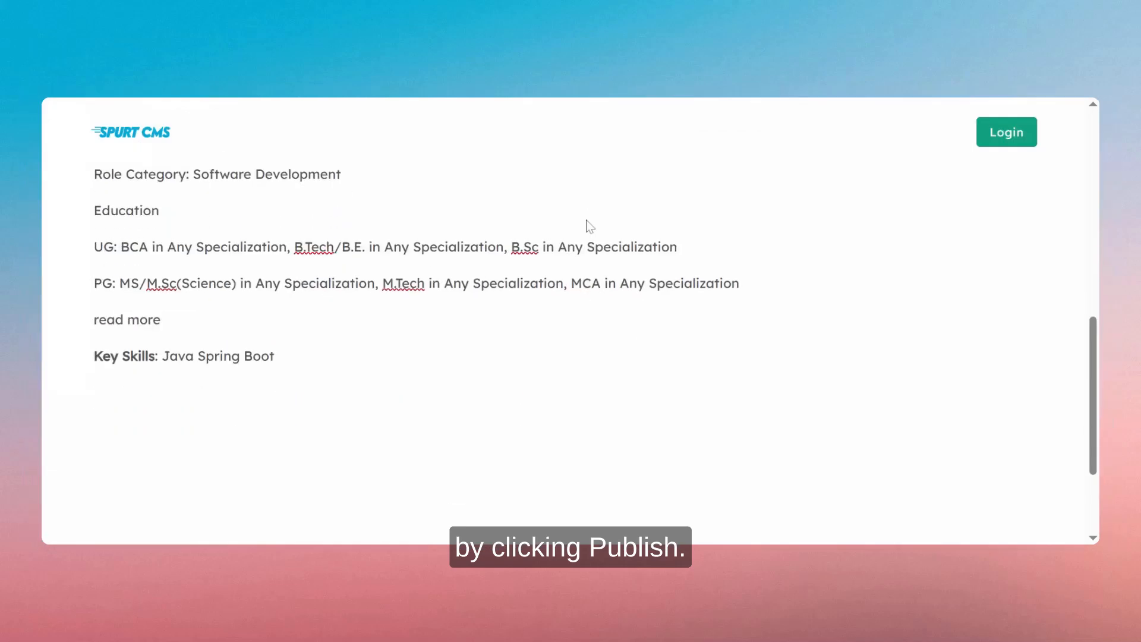
{"action": "scroll", "coordinate": [586, 224], "scroll_direction": "up", "scroll_amount": 4}
{"action": "scroll", "coordinate": [586, 224], "scroll_direction": "up", "scroll_amount": 5}
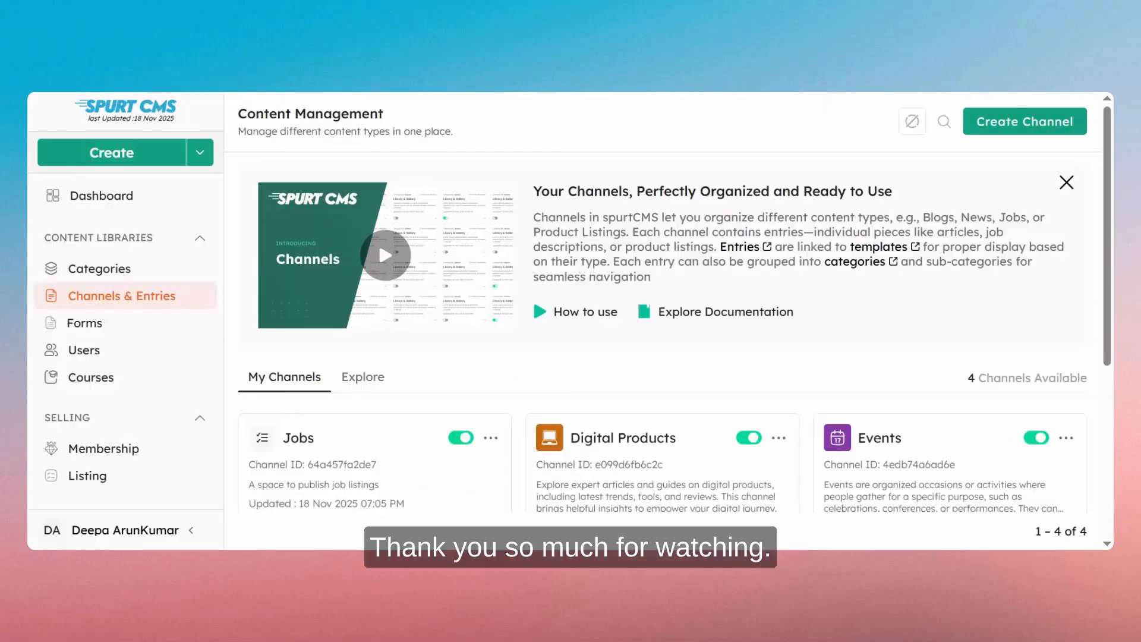
{"action": "scroll", "coordinate": [707, 230], "scroll_direction": "down", "scroll_amount": 2}
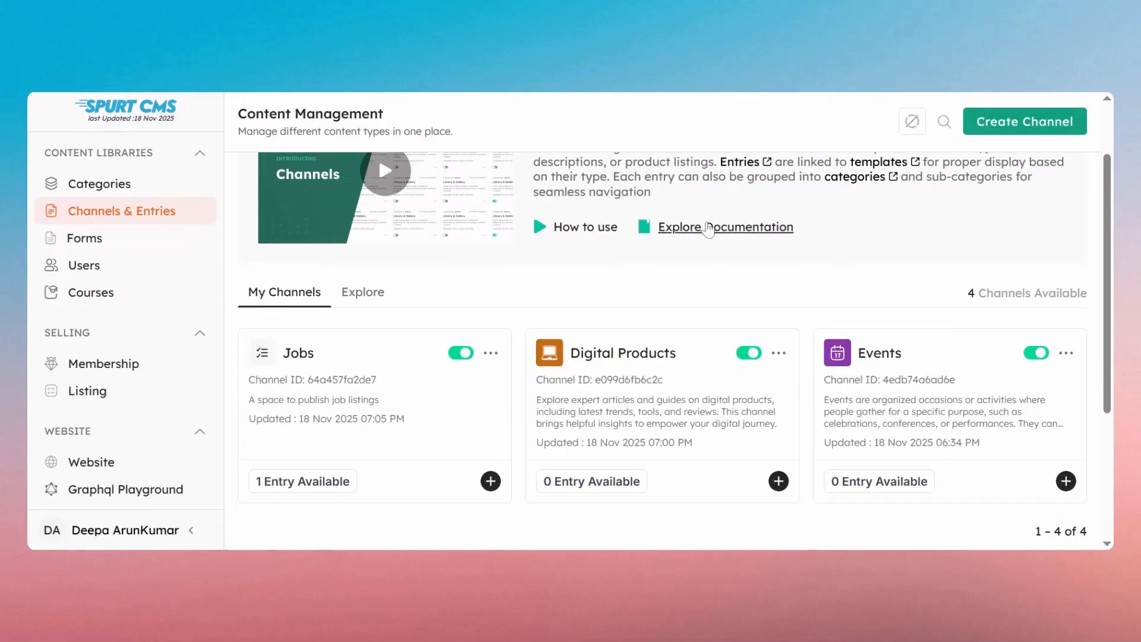